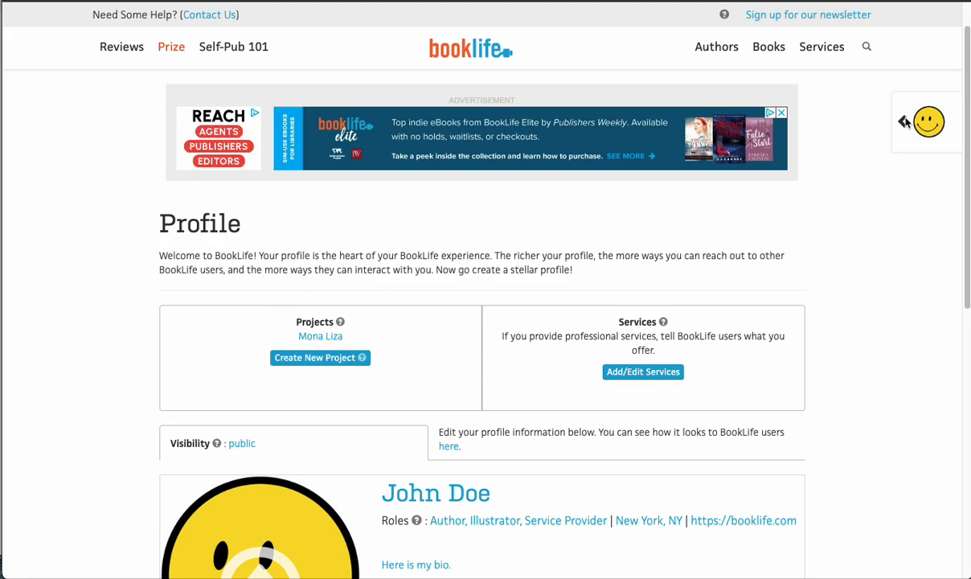
# - Open the Mona Liza project from the account's list of projects
pyautogui.scroll(1, 904, 117)
pyautogui.click(924, 159)
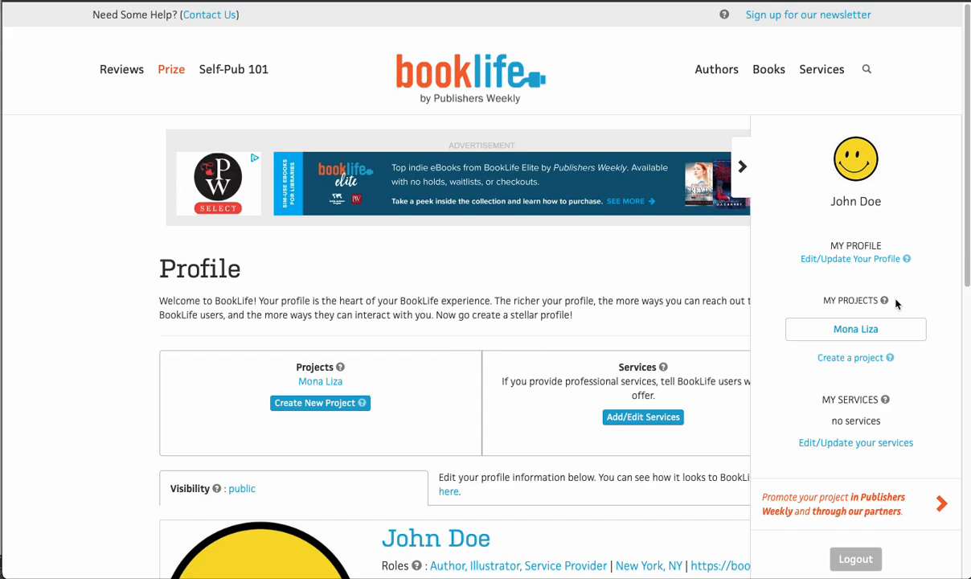
pyautogui.click(861, 331)
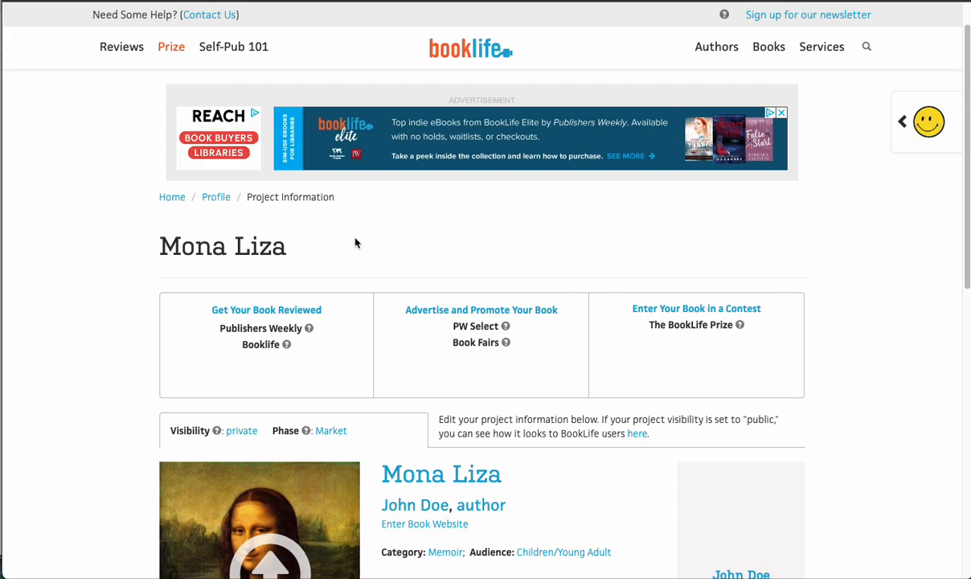
# - Open the review order form for Mona Liza from the Get Your Book Reviewed options
pyautogui.click(264, 311)
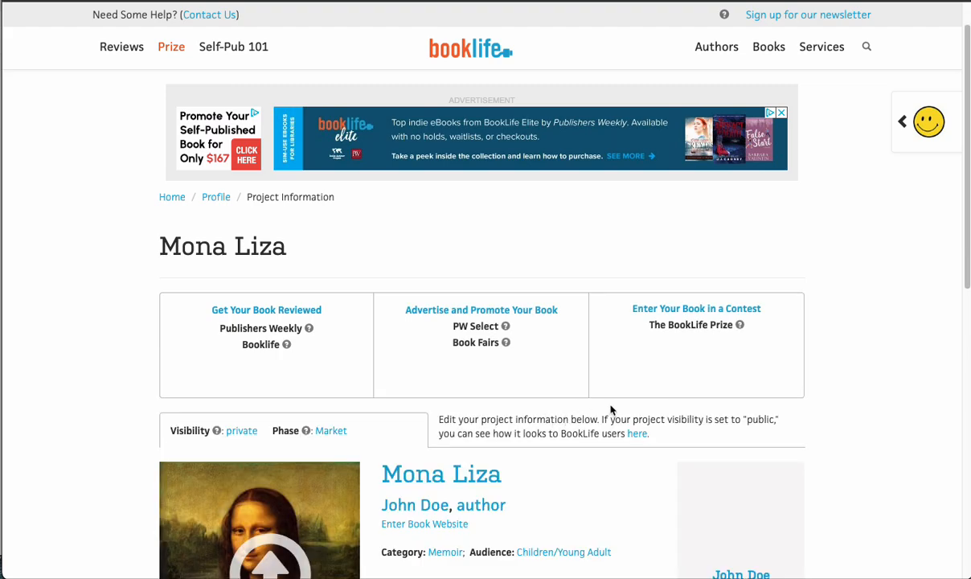
pyautogui.moveTo(280, 314)
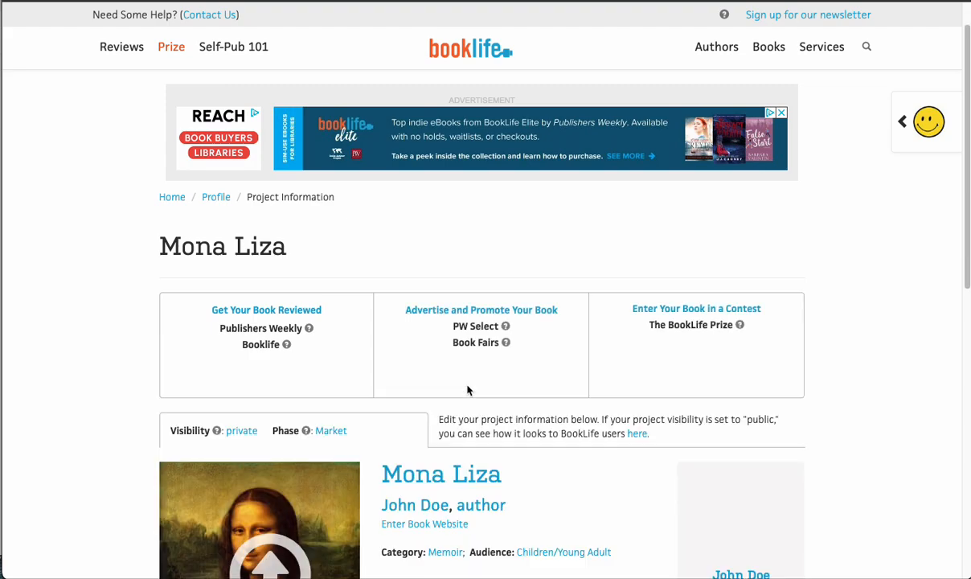
pyautogui.moveTo(271, 309)
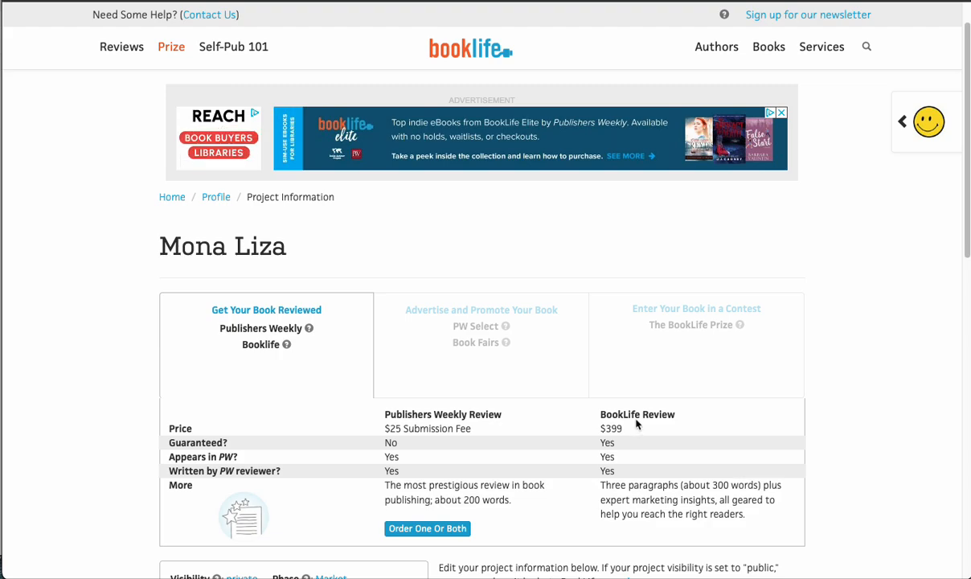
pyautogui.click(431, 530)
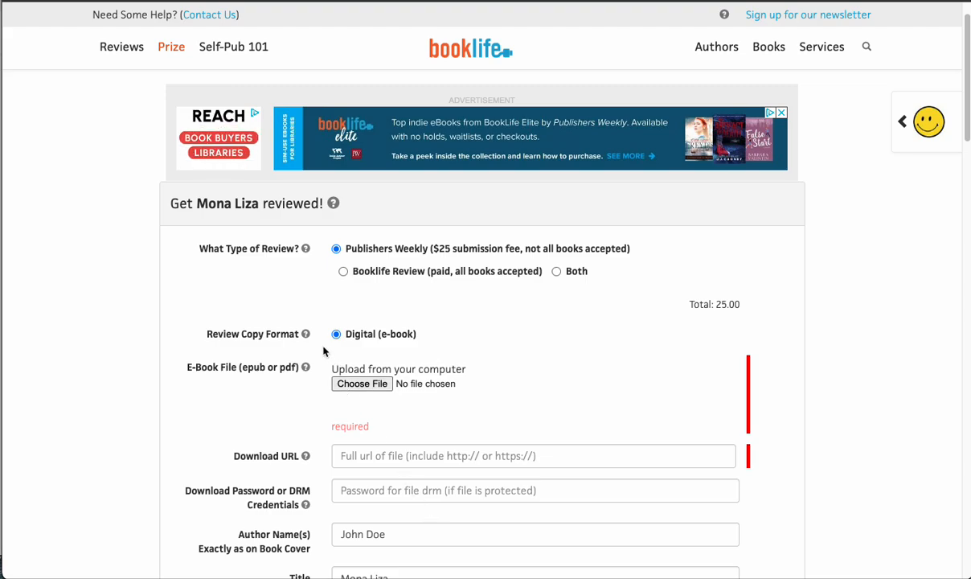
# - Try the individual review types and the expedited option, finishing with Both selected and expedited review cleared
pyautogui.click(343, 271)
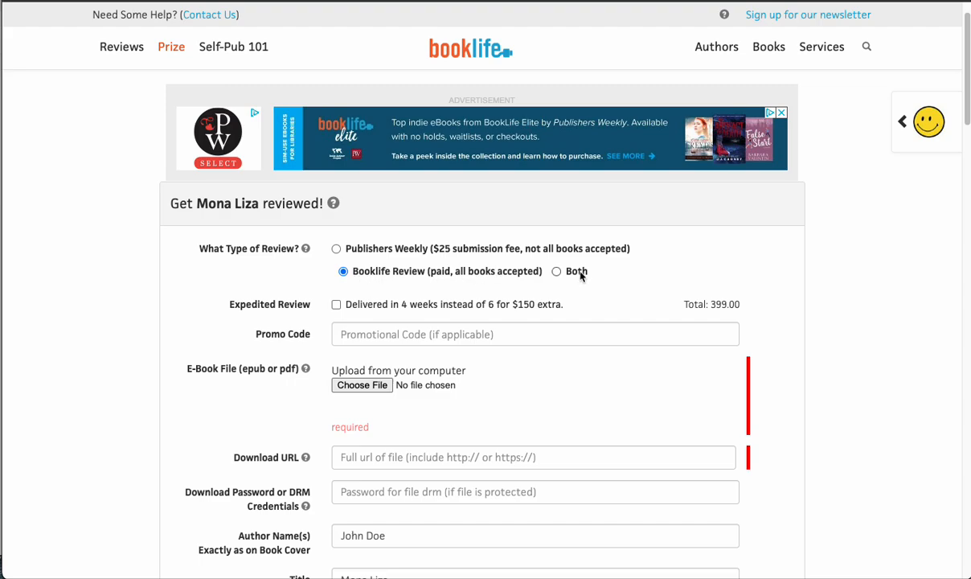
pyautogui.click(556, 271)
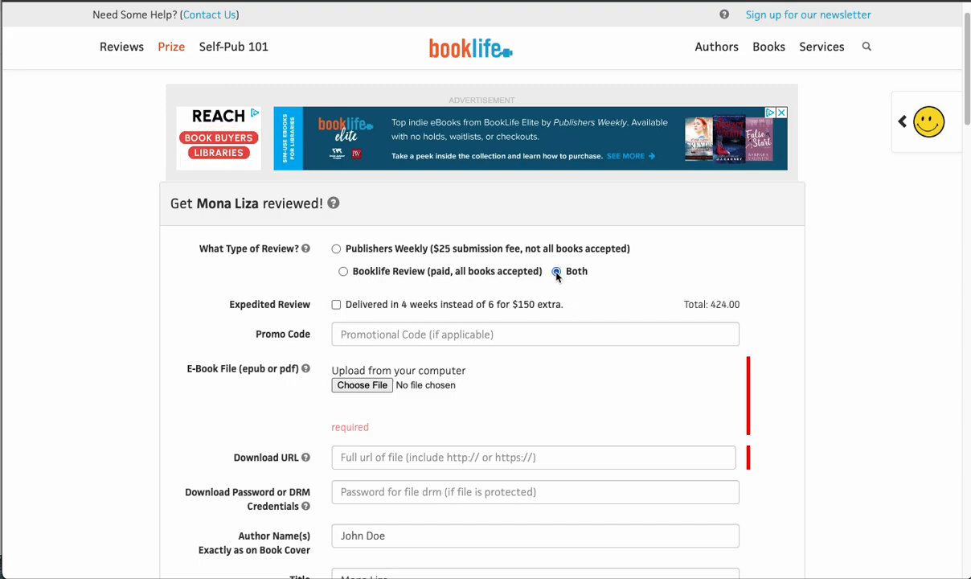
pyautogui.click(337, 249)
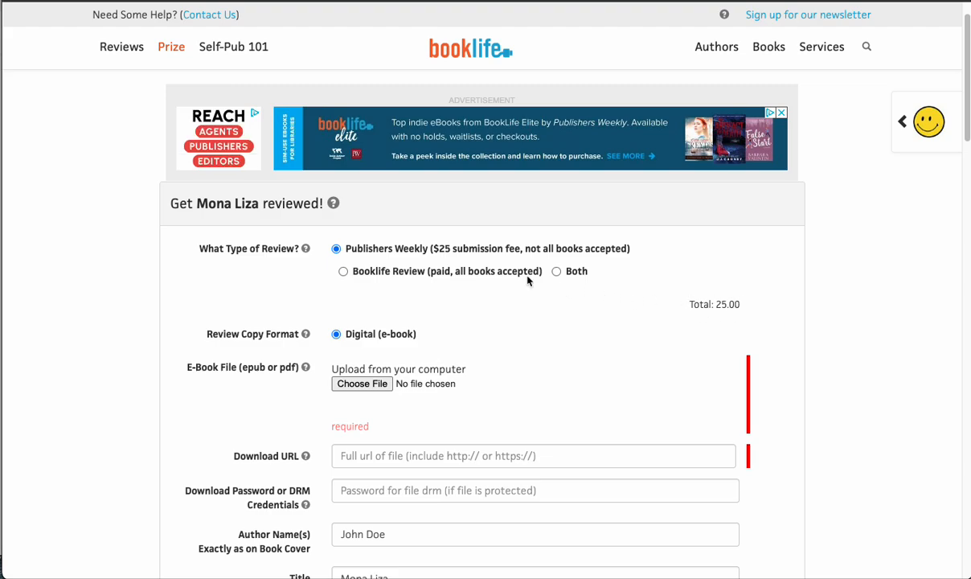
pyautogui.click(343, 274)
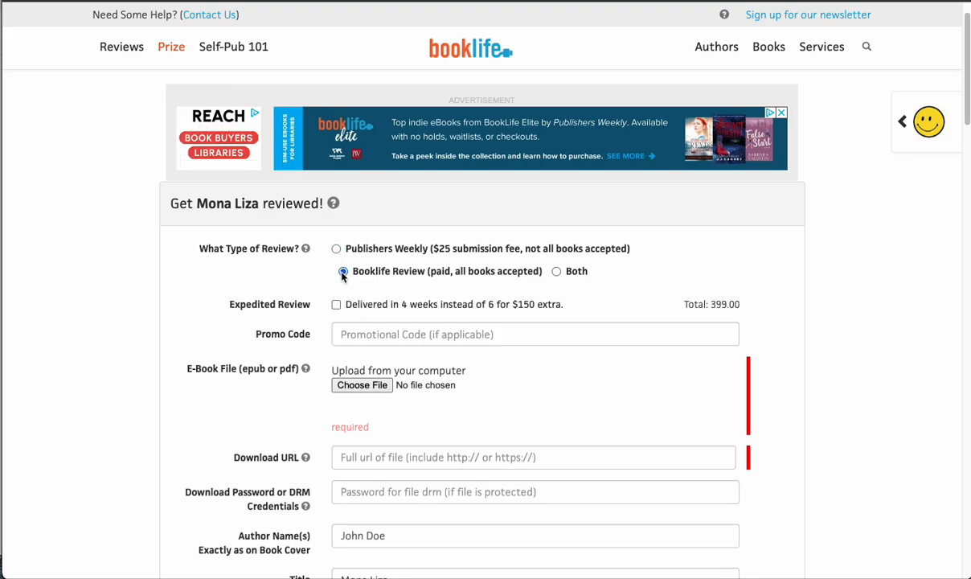
pyautogui.click(554, 272)
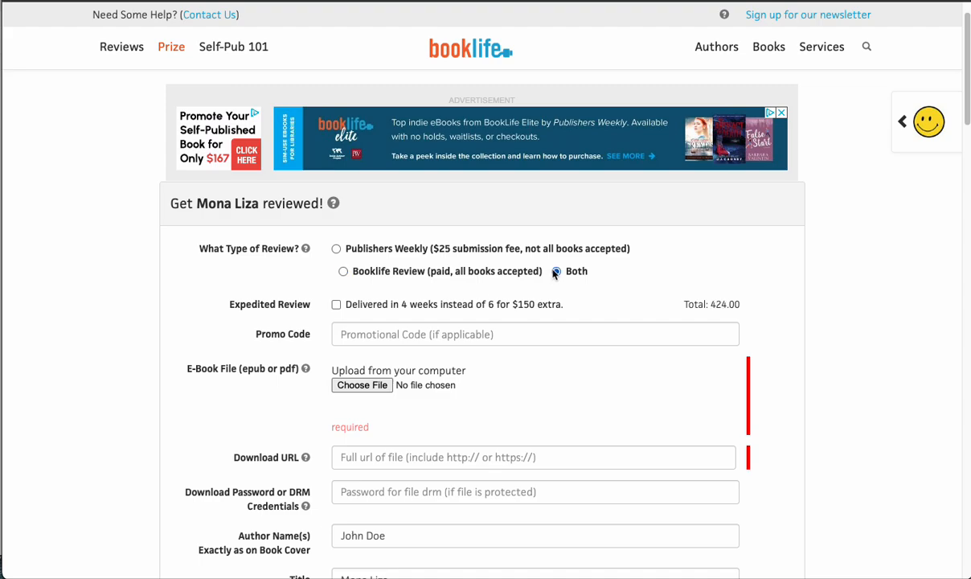
pyautogui.click(336, 304)
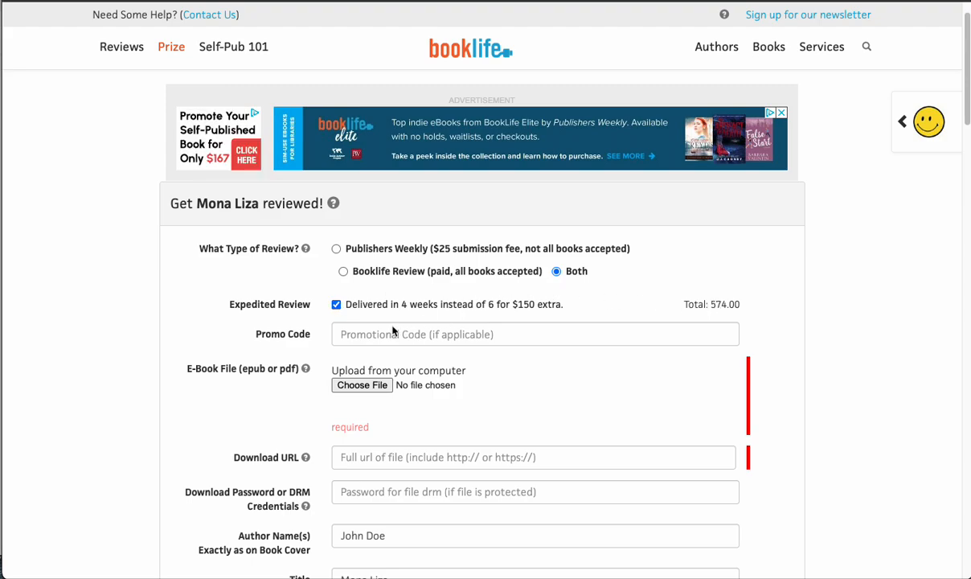
pyautogui.click(336, 306)
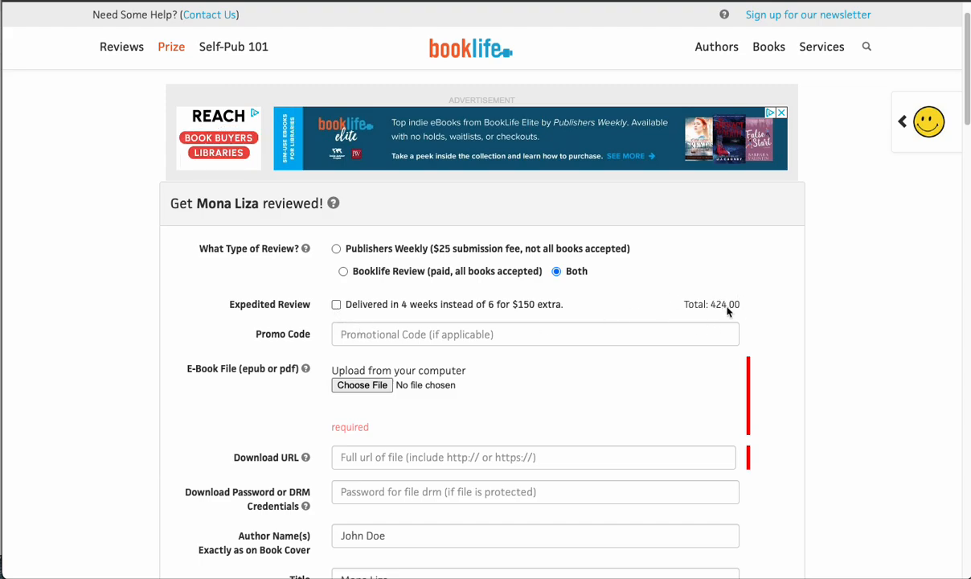
# - Upload test copy.pdf from the TEST folder on the Desktop as the e-book file
pyautogui.click(353, 386)
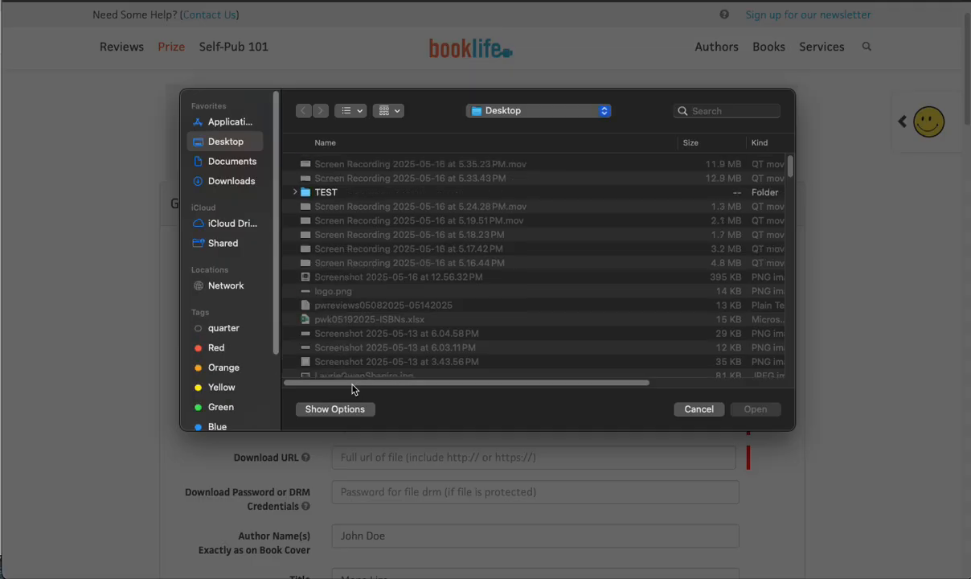
pyautogui.doubleClick(319, 192)
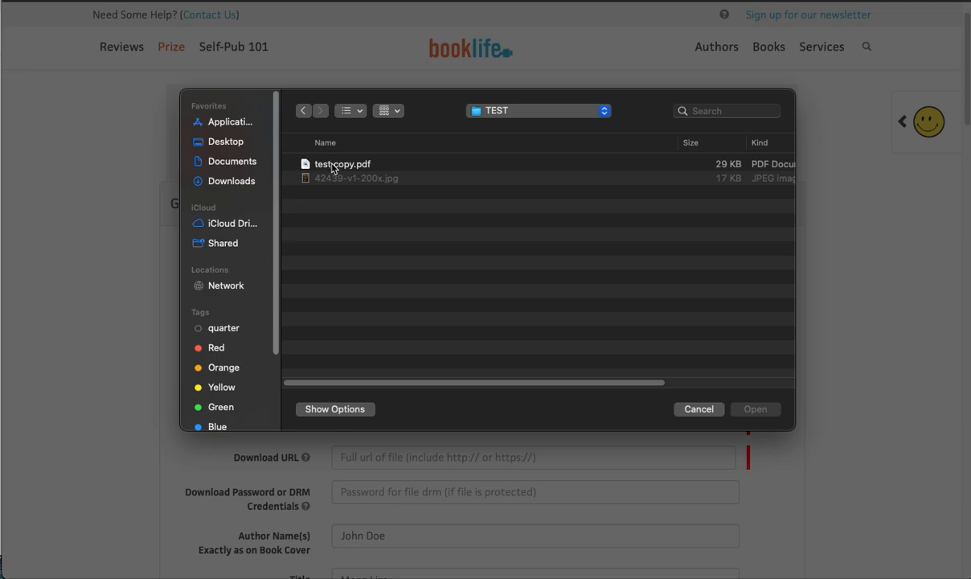
pyautogui.doubleClick(333, 165)
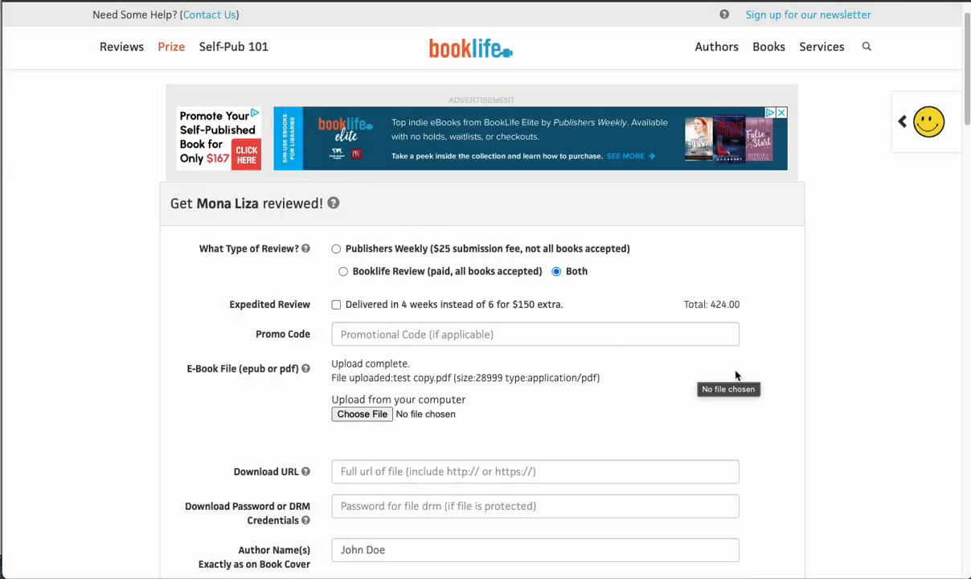
# - Set the book's age range to Adult and its word count to 100000
pyautogui.scroll(-1, 840, 375)
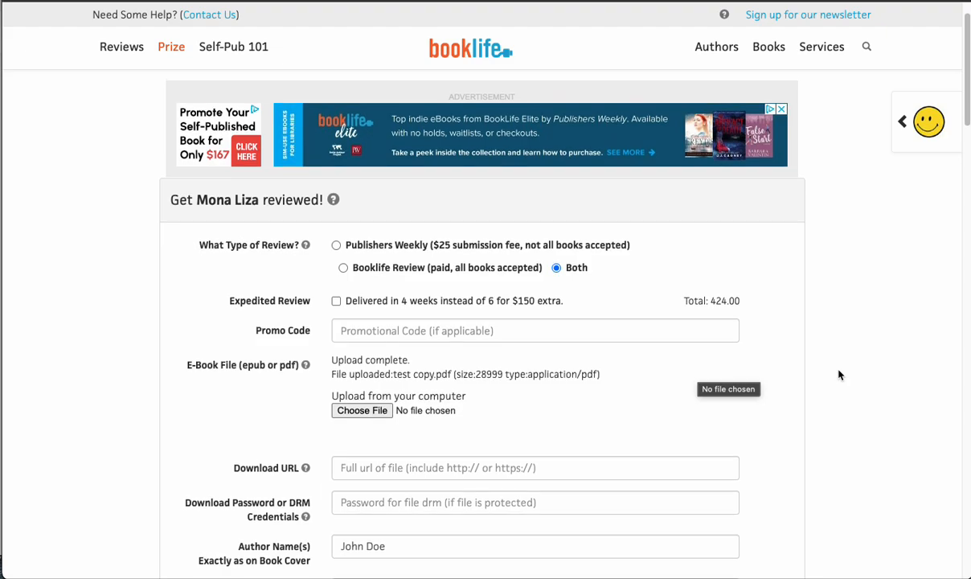
pyautogui.scroll(-2, 839, 375)
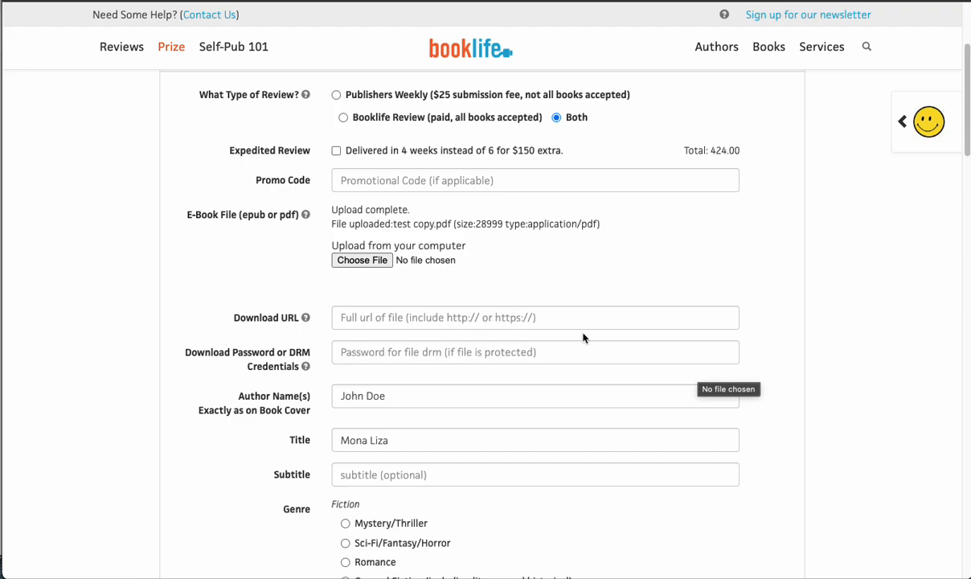
pyautogui.scroll(-3, 593, 327)
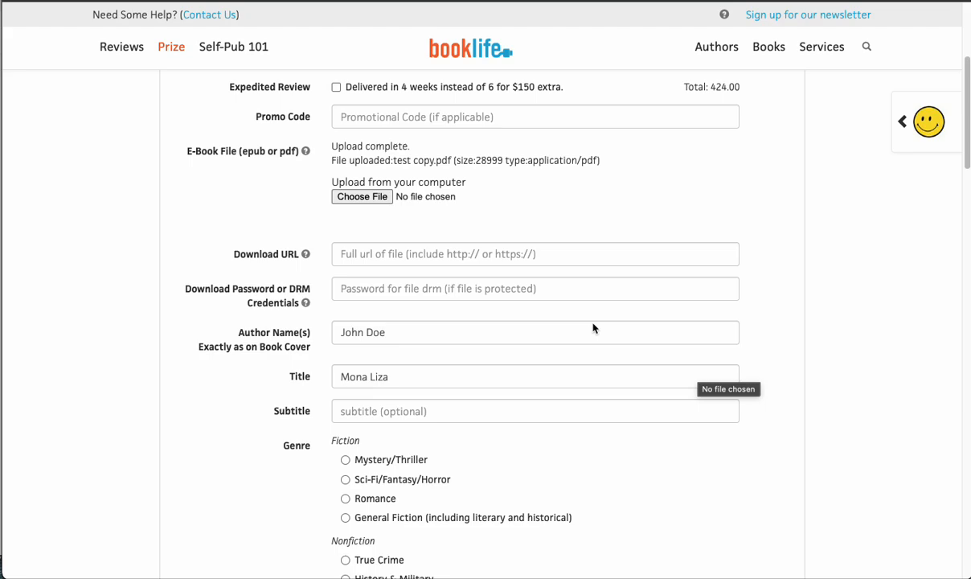
pyautogui.scroll(-1, 593, 328)
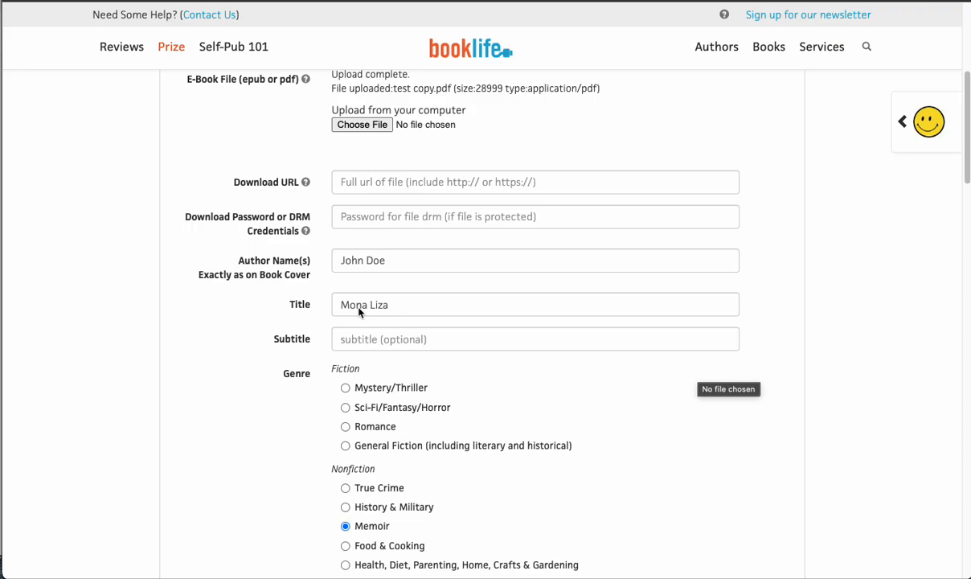
pyautogui.scroll(-2, 495, 333)
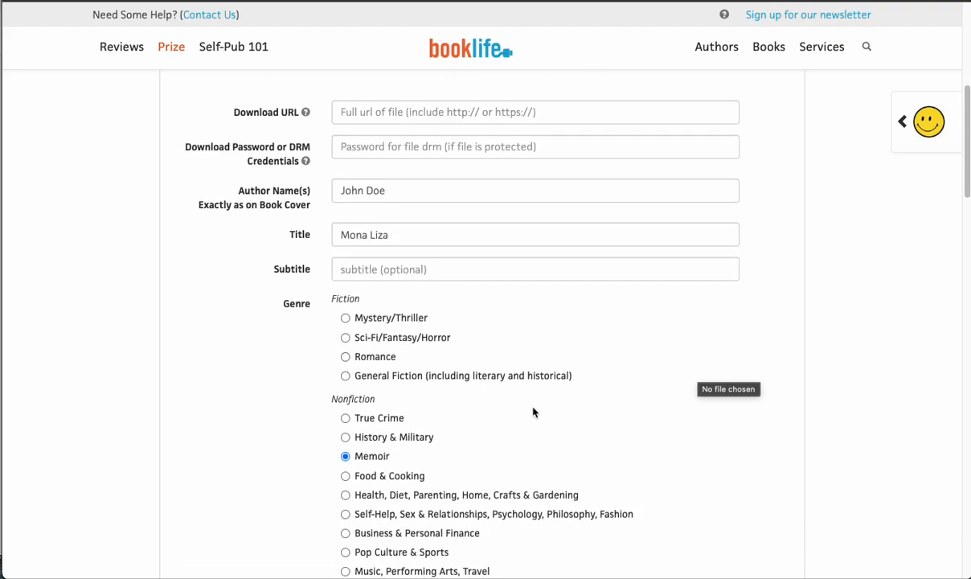
pyautogui.scroll(-1, 533, 410)
pyautogui.scroll(-2, 533, 412)
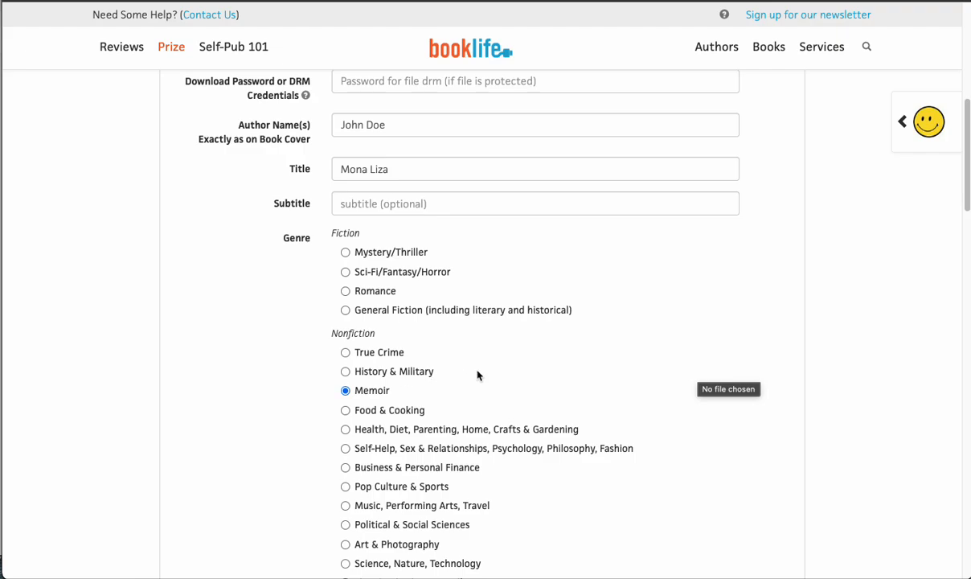
pyautogui.scroll(-3, 478, 374)
pyautogui.scroll(-4, 479, 375)
pyautogui.scroll(-1, 479, 375)
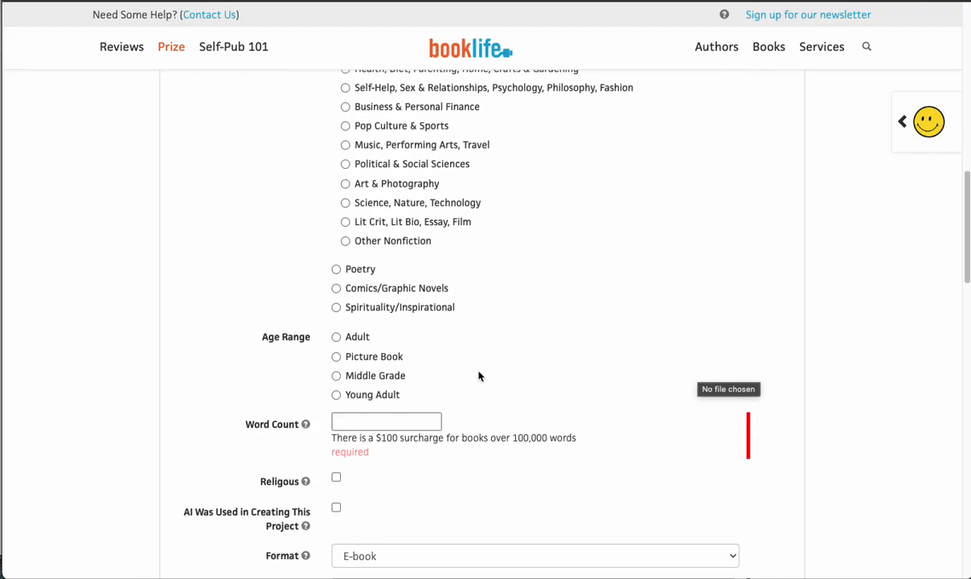
pyautogui.click(337, 338)
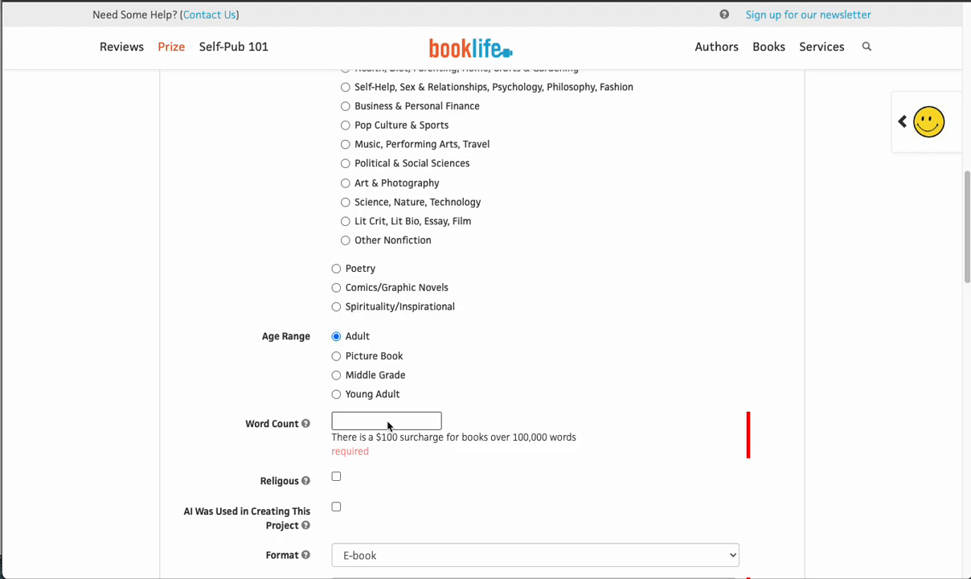
pyautogui.click(388, 426)
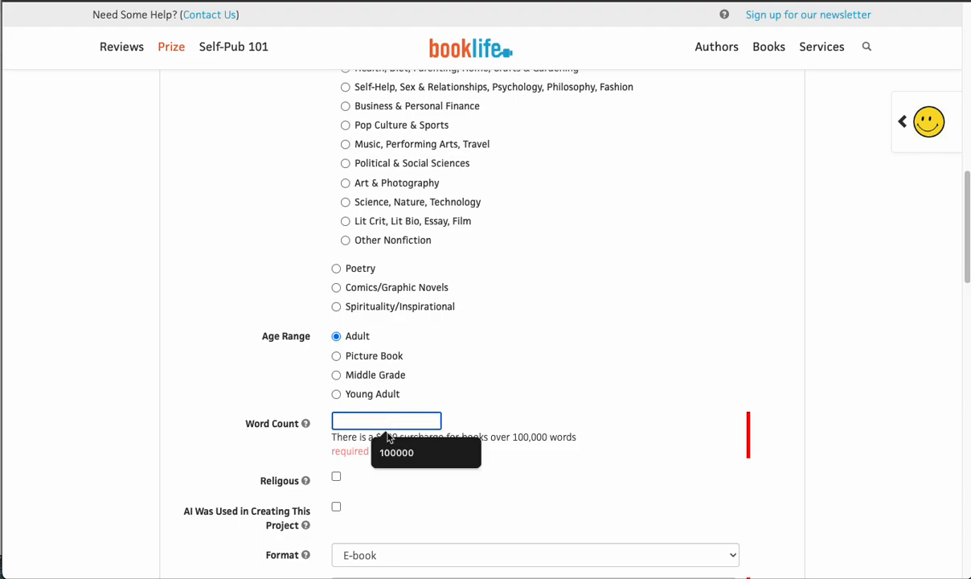
pyautogui.click(394, 452)
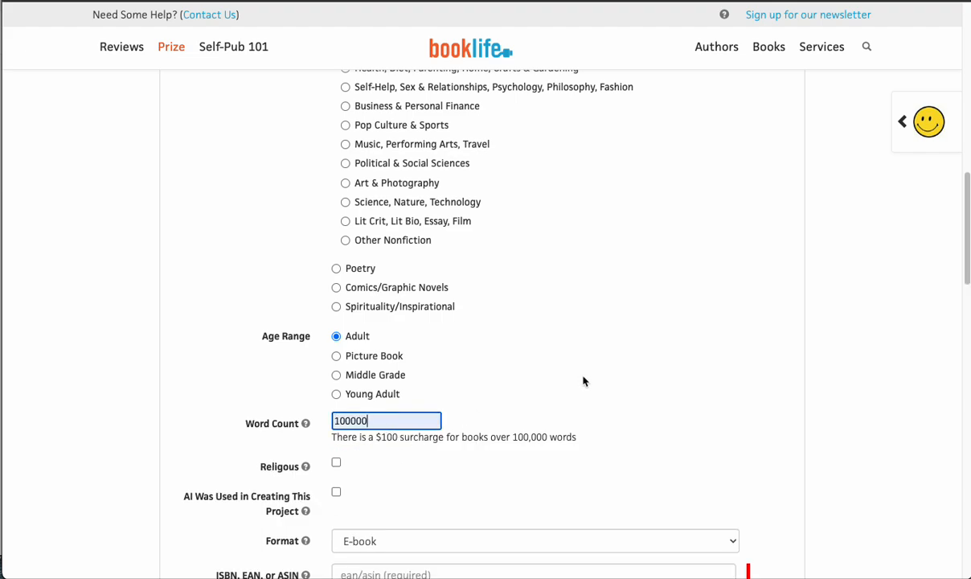
# - Declare that AI was used in creating this project, leaving the religious option unselected
pyautogui.scroll(-1, 565, 367)
pyautogui.scroll(-3, 566, 367)
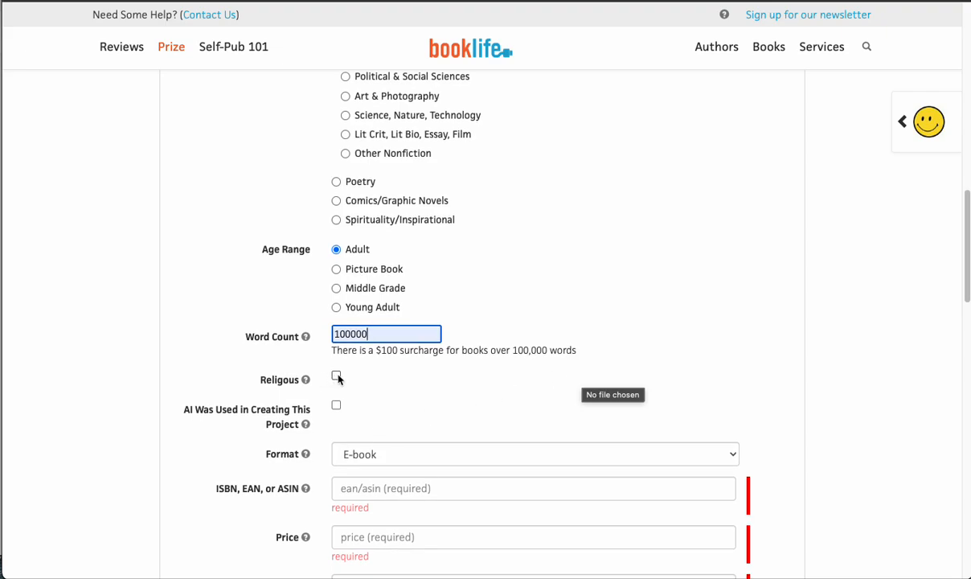
pyautogui.scroll(-1, 377, 401)
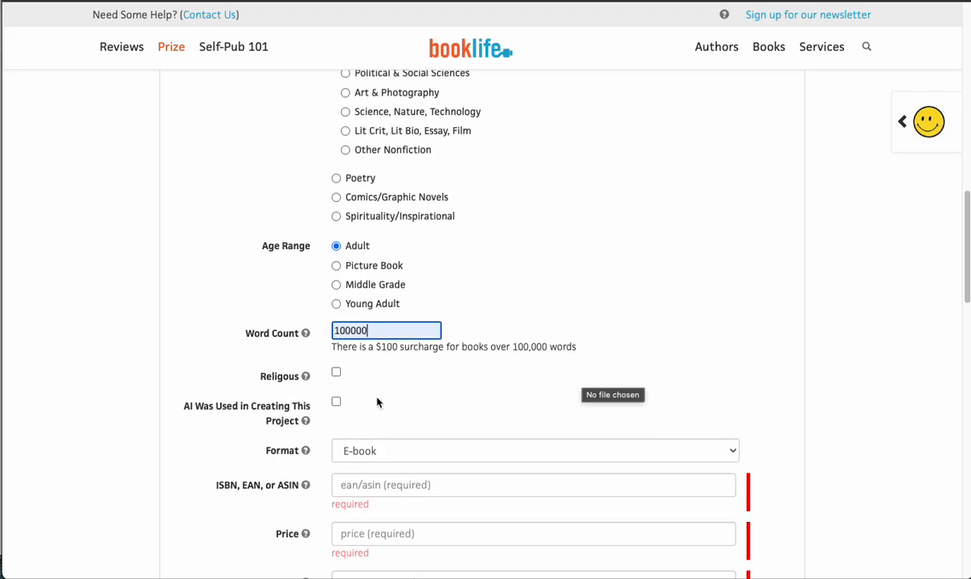
pyautogui.scroll(-3, 377, 402)
pyautogui.scroll(-1, 377, 402)
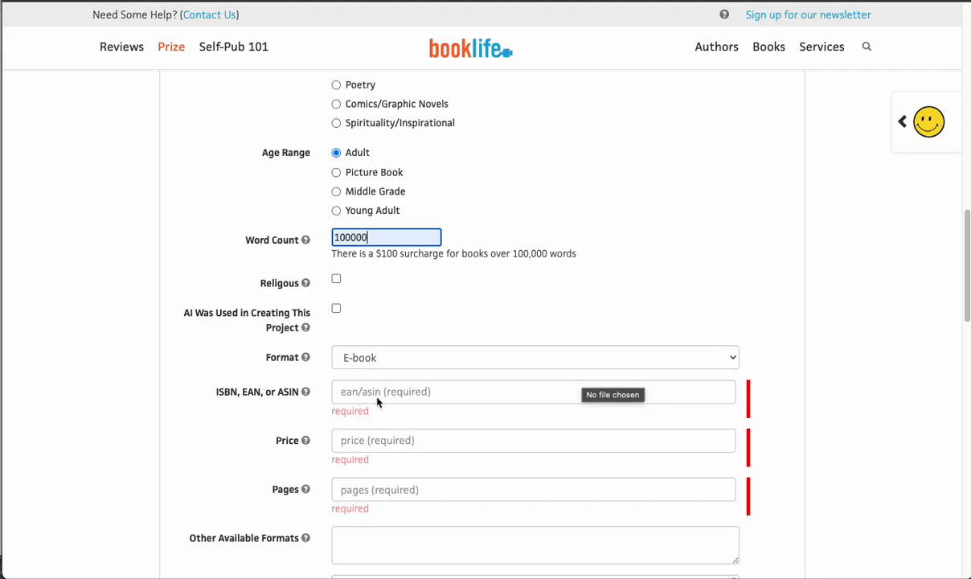
pyautogui.click(336, 309)
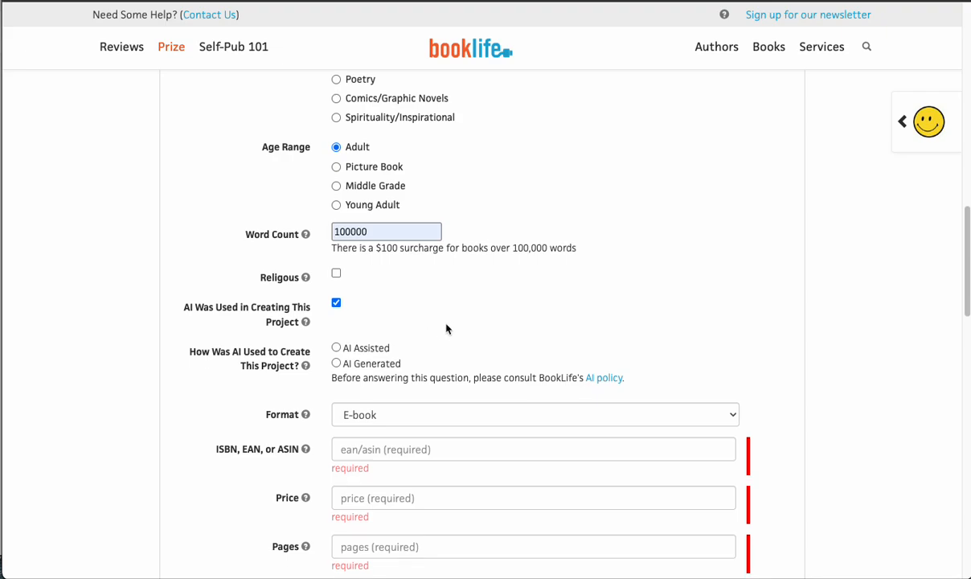
pyautogui.scroll(-3, 446, 328)
pyautogui.scroll(-1, 447, 328)
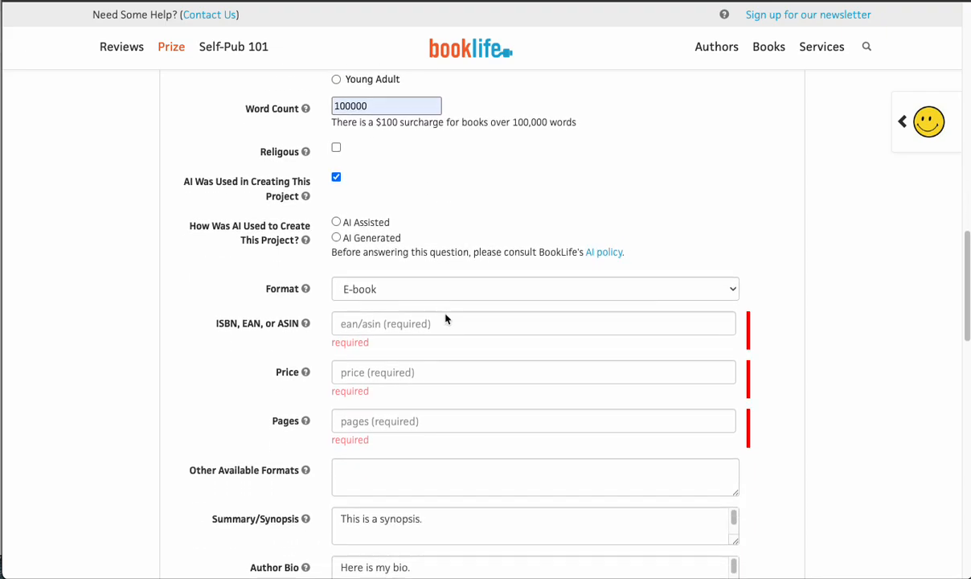
pyautogui.click(414, 293)
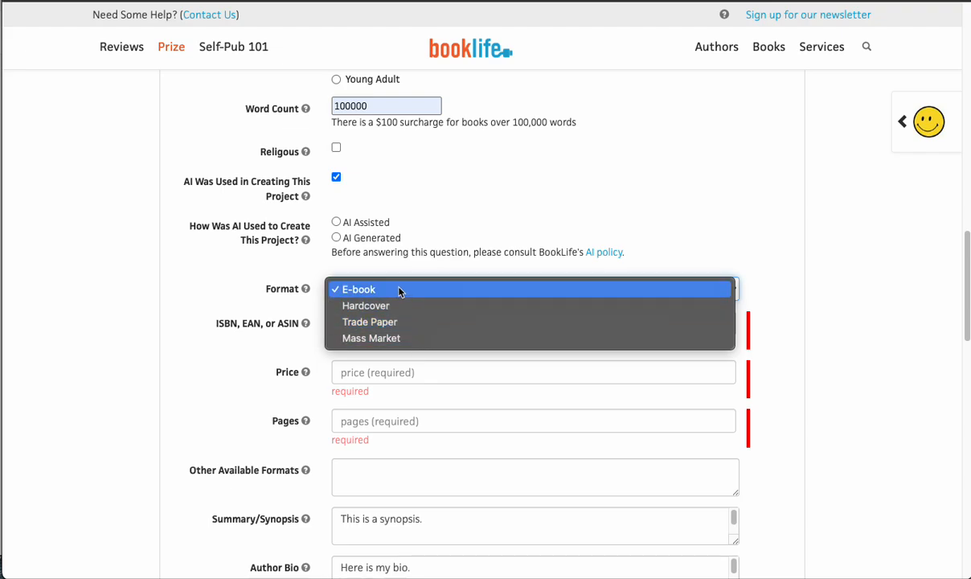
pyautogui.click(401, 289)
pyautogui.click(396, 326)
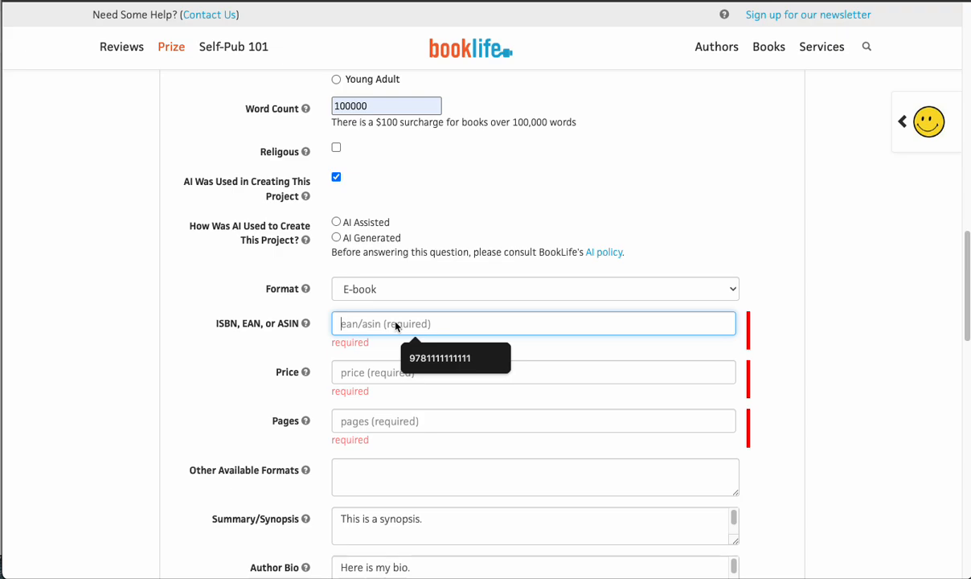
pyautogui.click(438, 358)
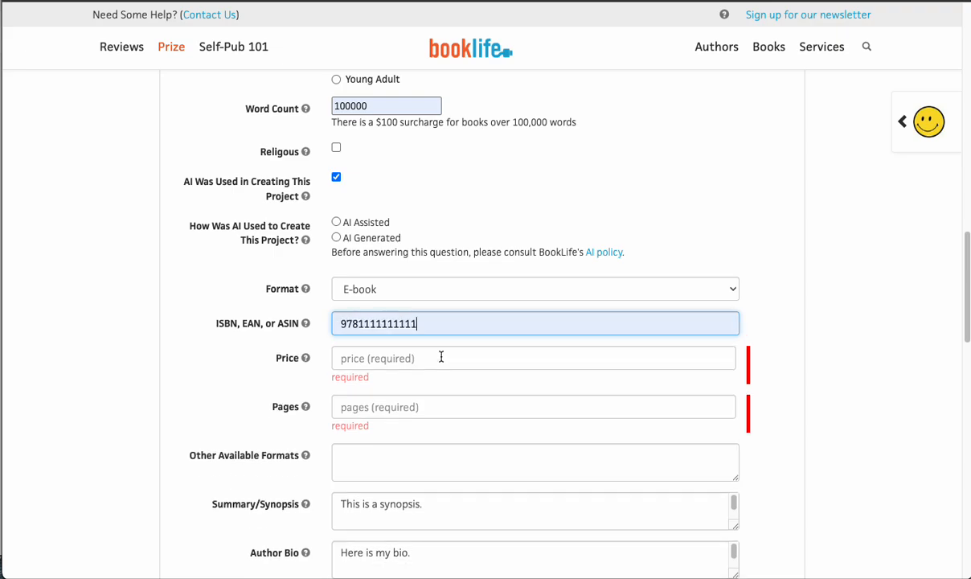
# - Set the book's price to 17.99 and its page count to 111
pyautogui.click(372, 359)
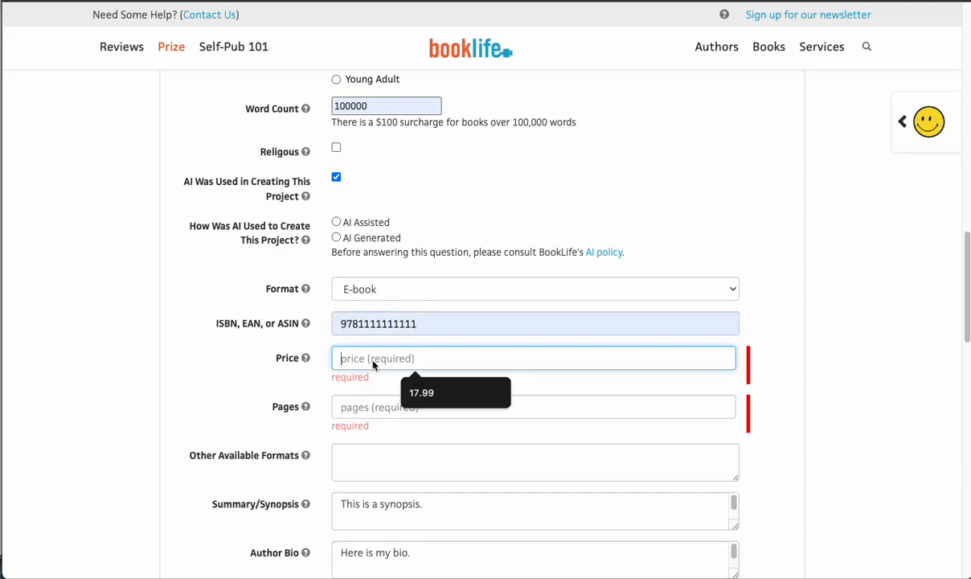
pyautogui.click(425, 394)
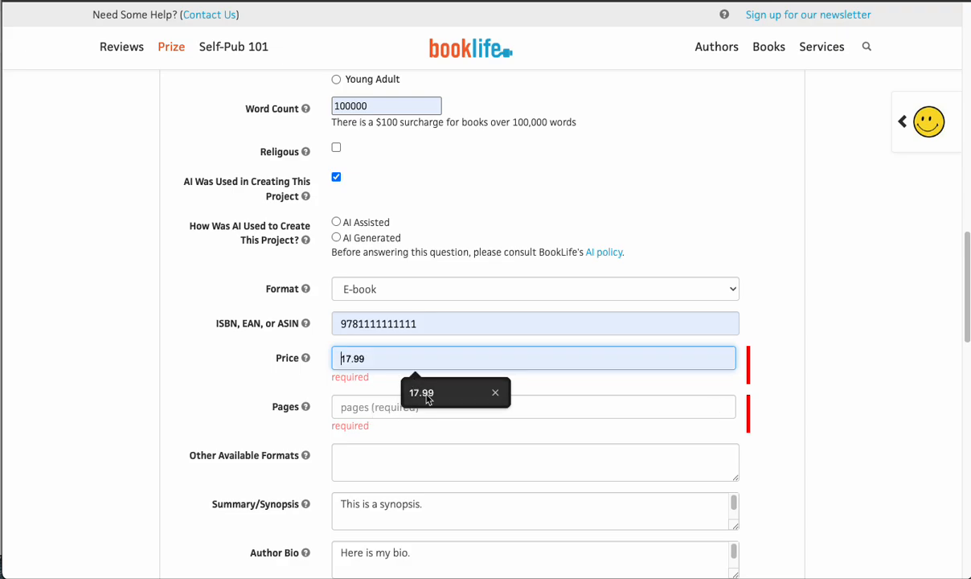
pyautogui.click(368, 395)
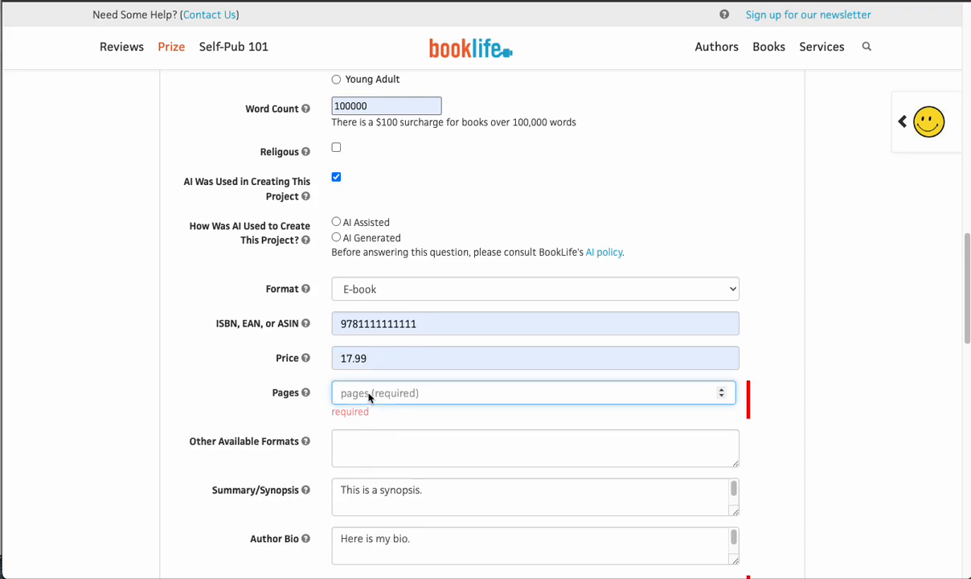
pyautogui.write('111')
# - List "audio, paperback" as the other available formats of the book
pyautogui.click(401, 448)
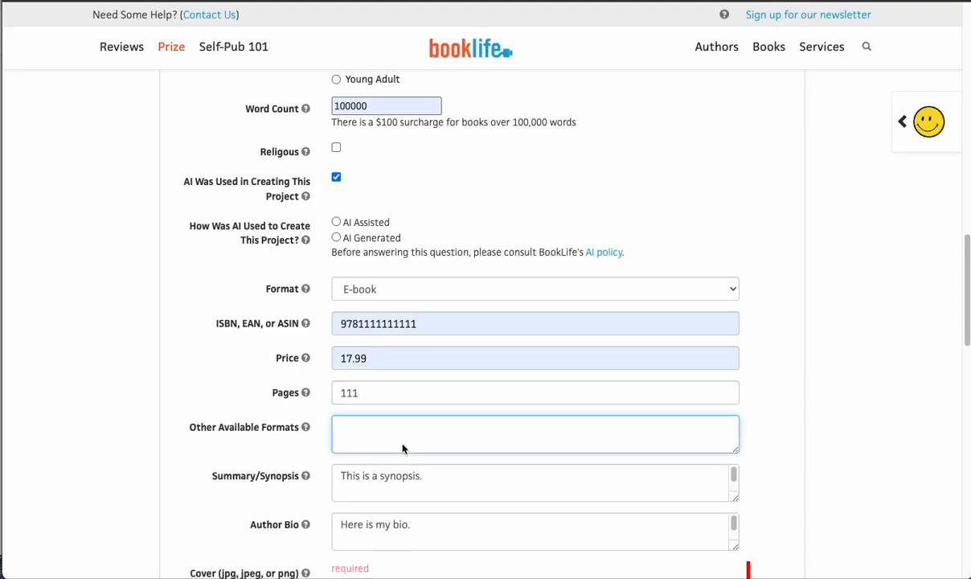
pyautogui.write('audio, paperback')
# - Replace the summary/synopsis text with "different synopsis"
pyautogui.scroll(-1, 438, 489)
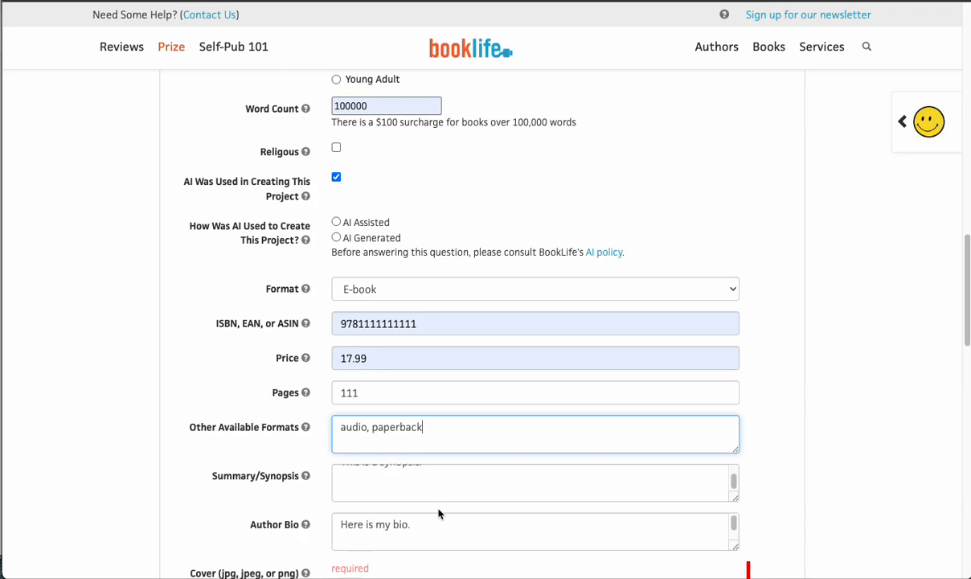
pyautogui.scroll(1, 439, 514)
pyautogui.scroll(-2, 852, 392)
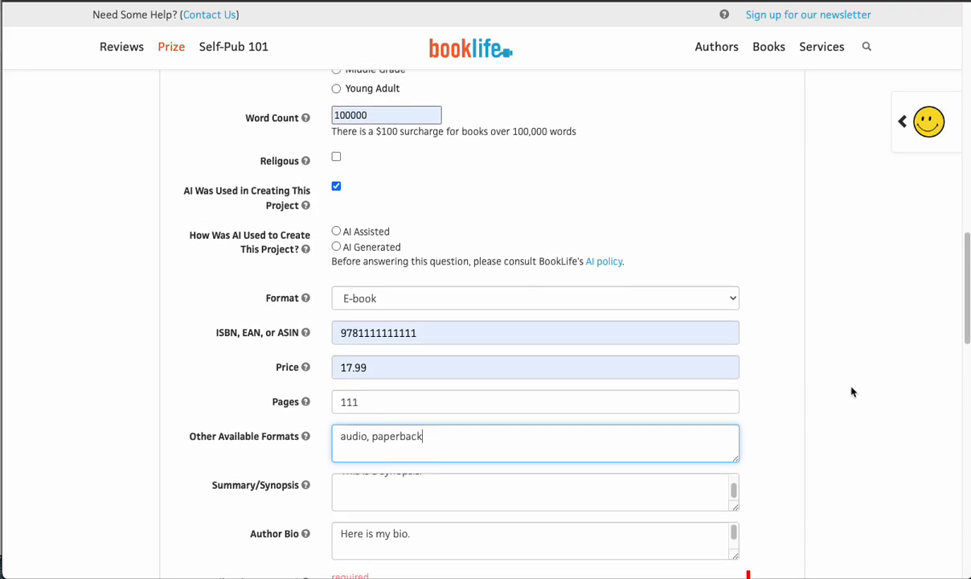
pyautogui.click(735, 454)
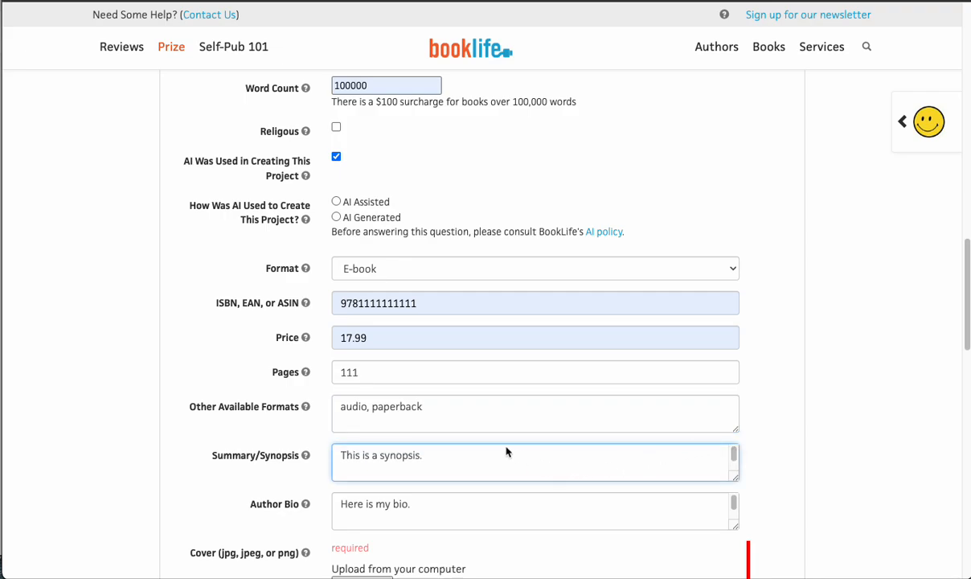
pyautogui.tripleClick(432, 455)
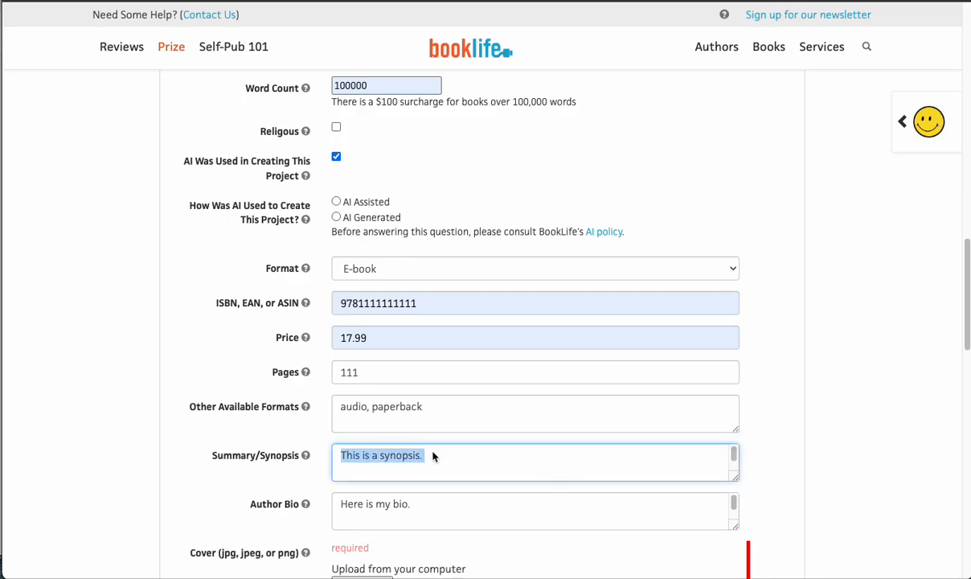
pyautogui.write('difere')
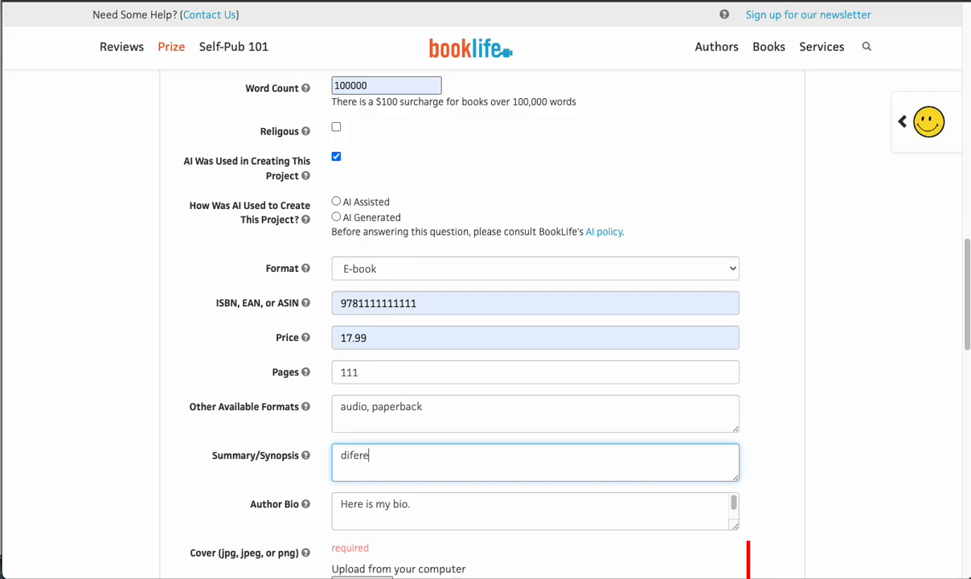
pyautogui.press('BackSpace')
pyautogui.press('BackSpace')
pyautogui.press('BackSpace')
pyautogui.write('ferent synd')
pyautogui.press('BackSpace')
pyautogui.write('opsis')
pyautogui.press('BackSpace')
pyautogui.press('BackSpace')
pyautogui.press('BackSpace')
pyautogui.press('BackSpace')
pyautogui.write('sis')
# - Upload 42439-v1-200x.jpg from the TEST folder as the book's cover image
pyautogui.scroll(-1, 391, 510)
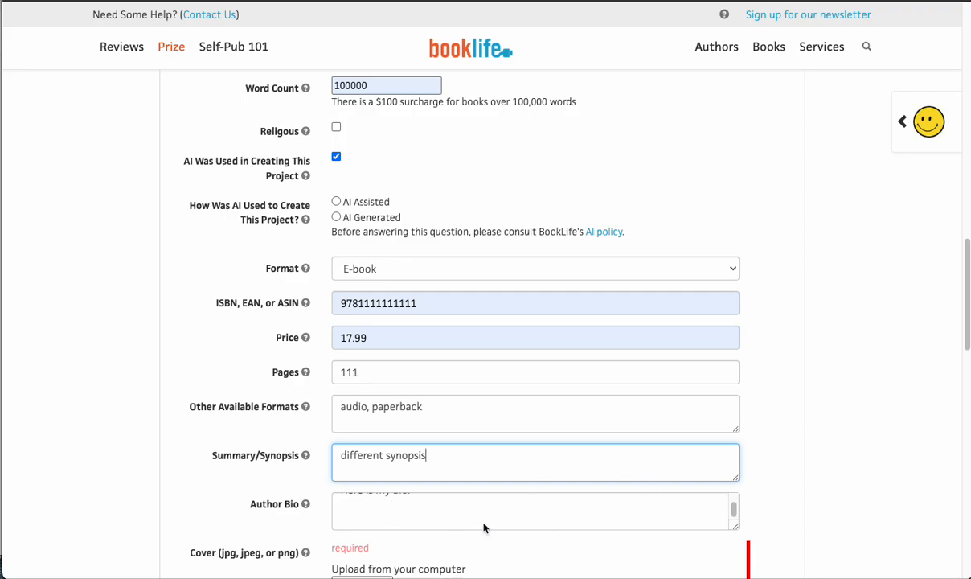
pyautogui.scroll(1, 487, 526)
pyautogui.scroll(-3, 875, 375)
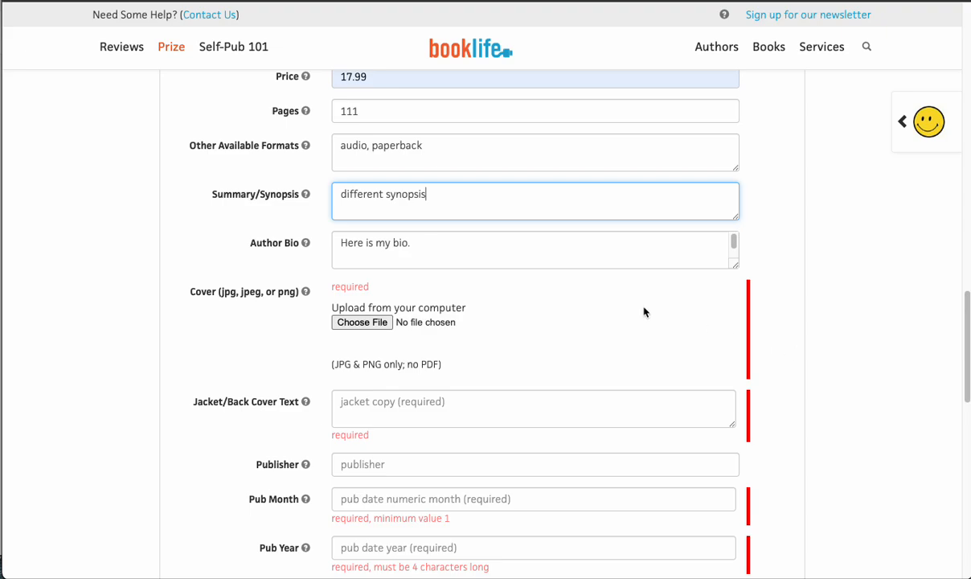
pyautogui.click(359, 322)
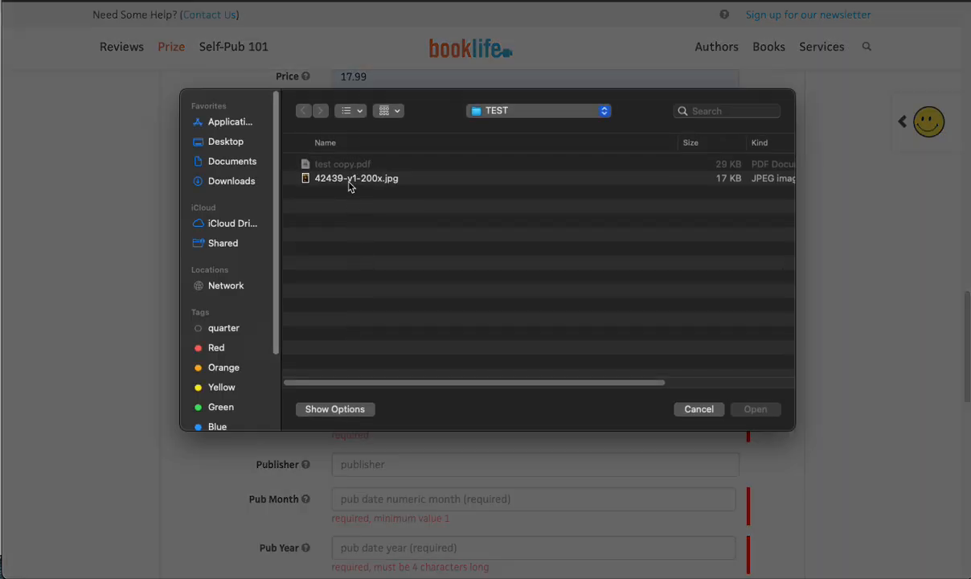
pyautogui.doubleClick(347, 178)
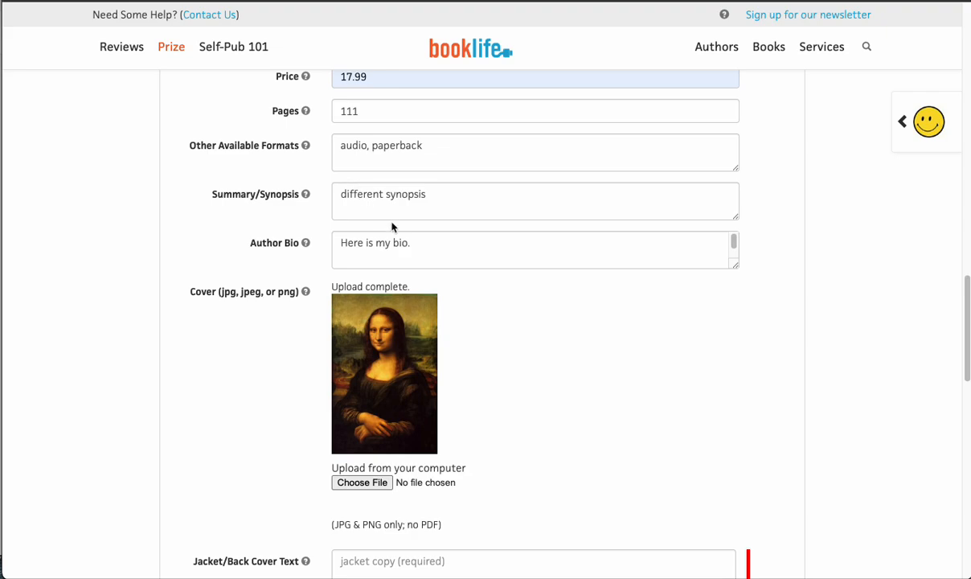
# - Enter "marketing" as the jacket/back cover text
pyautogui.scroll(-5, 835, 411)
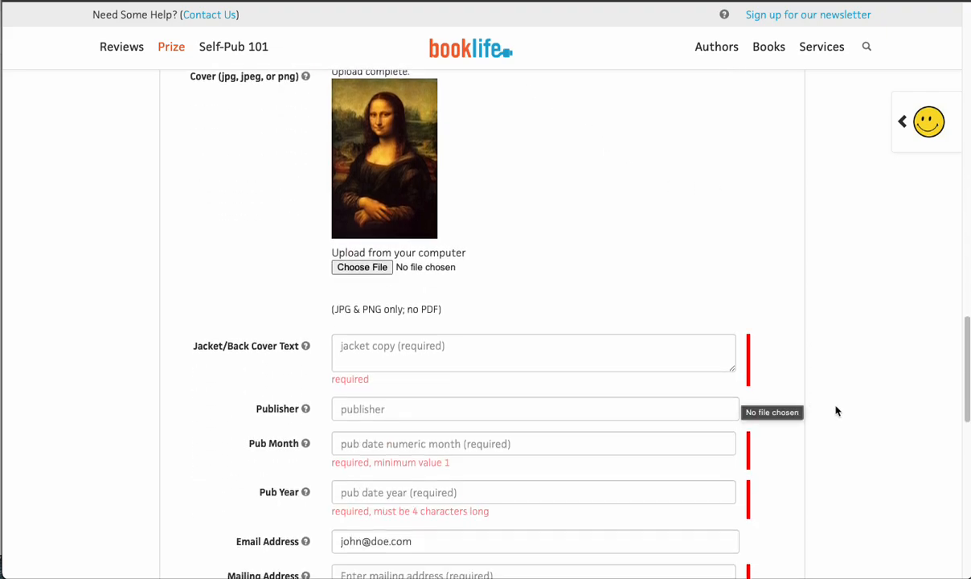
pyautogui.scroll(-2, 806, 390)
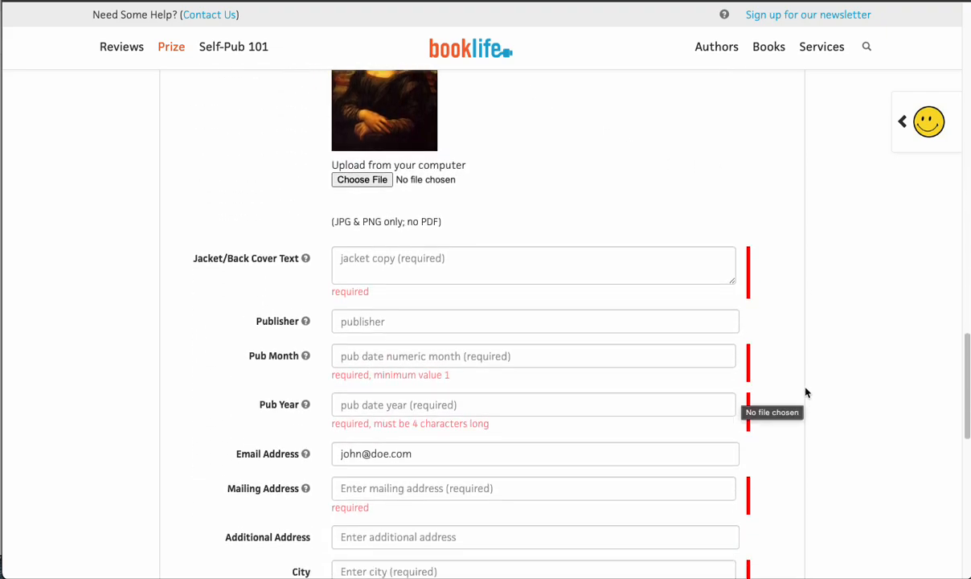
pyautogui.click(400, 272)
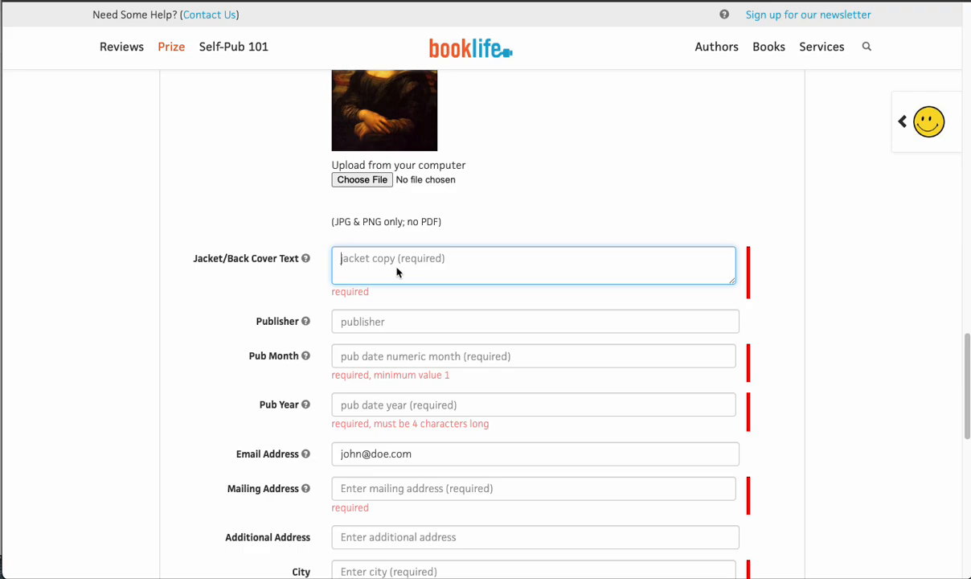
pyautogui.write('marke')
pyautogui.press('BackSpace')
pyautogui.press('BackSpace')
pyautogui.write('rketing')
# - Enter "self" as the publisher and set the publication date to month 10 of year 2025
pyautogui.click(411, 324)
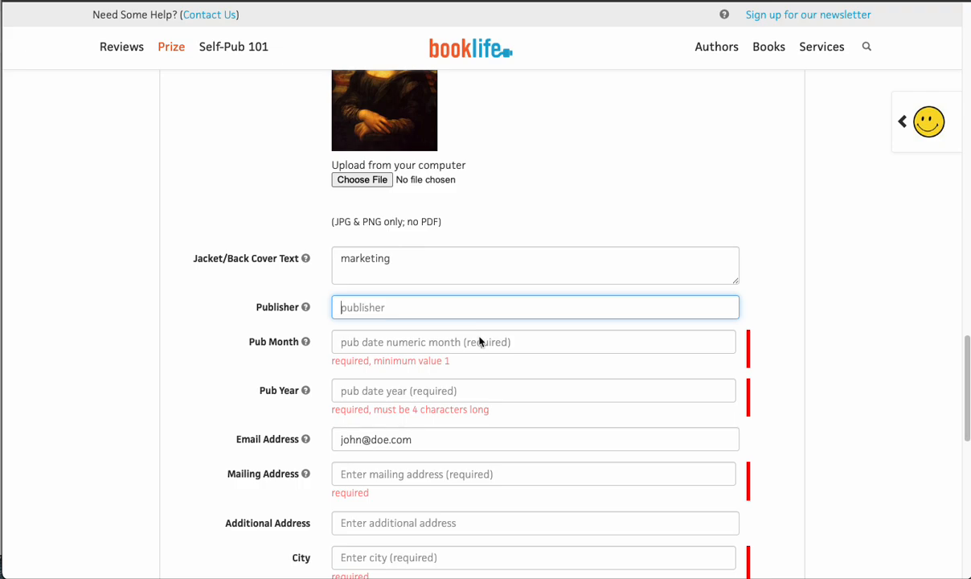
pyautogui.write('self')
pyautogui.click(440, 342)
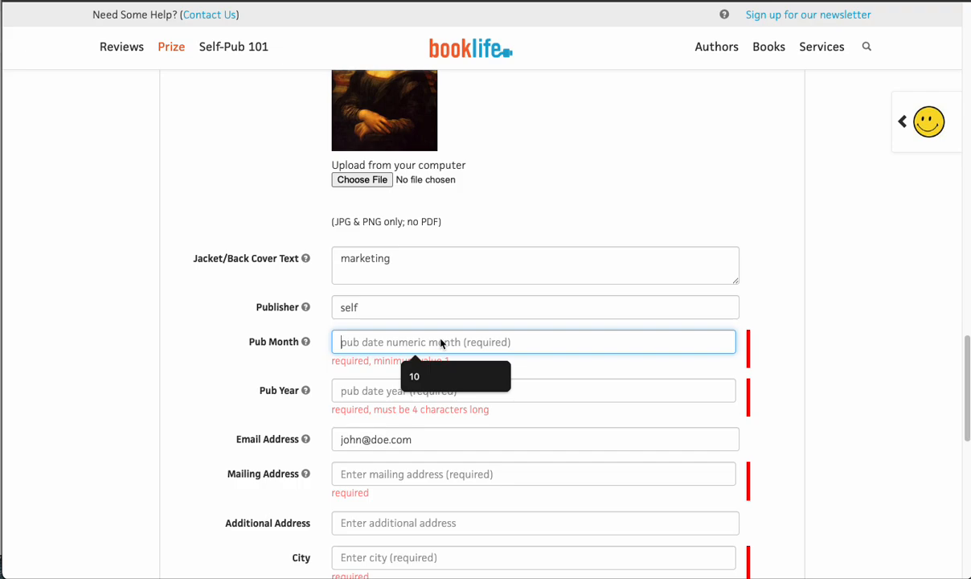
pyautogui.click(425, 379)
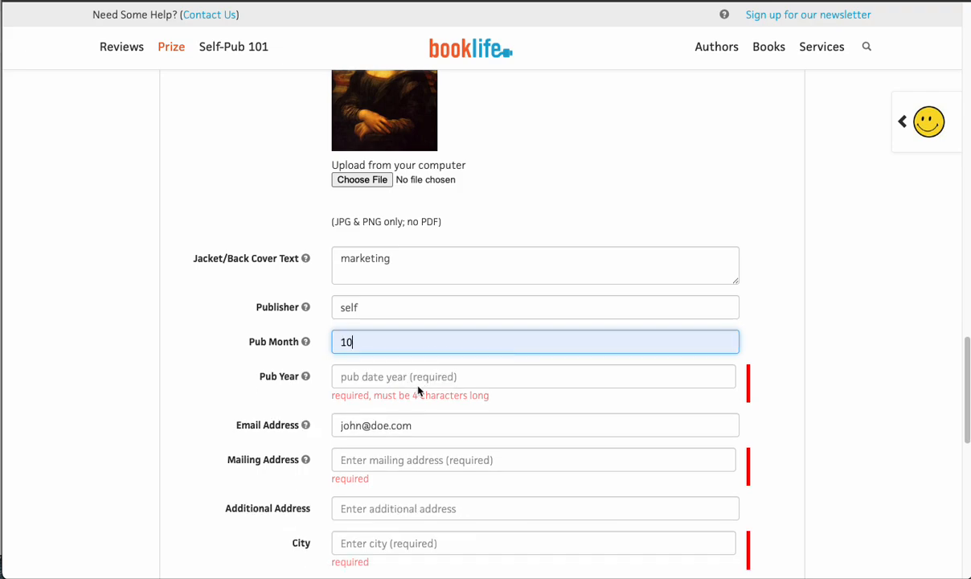
pyautogui.click(406, 380)
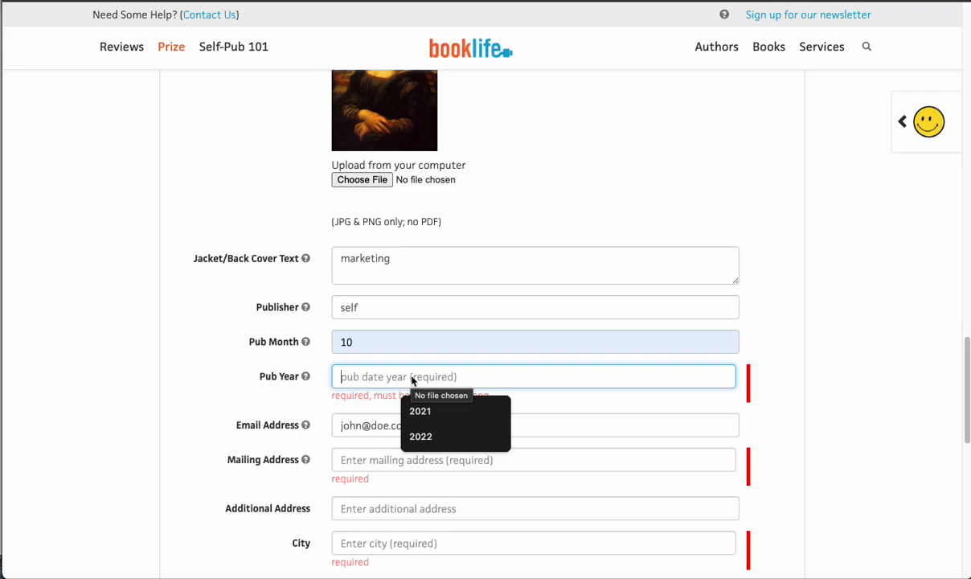
pyautogui.write('2025')
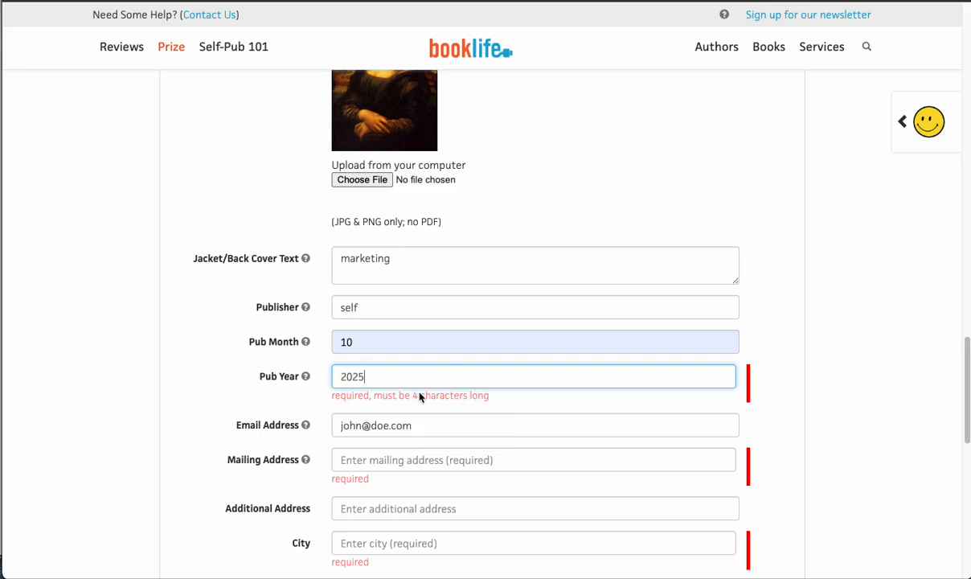
pyautogui.click(440, 409)
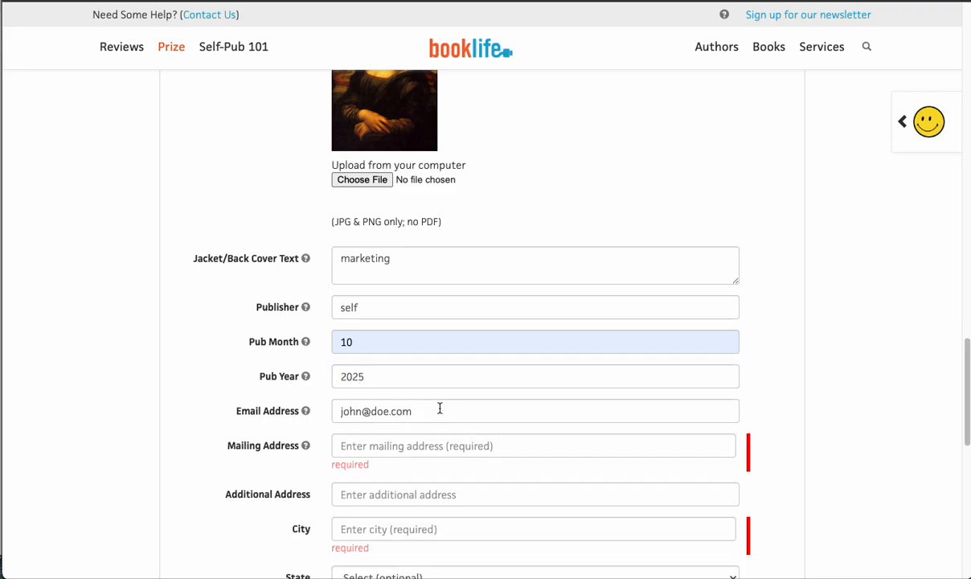
# - Enter the street address in the mailing address field without using a saved address suggestion
pyautogui.click(417, 447)
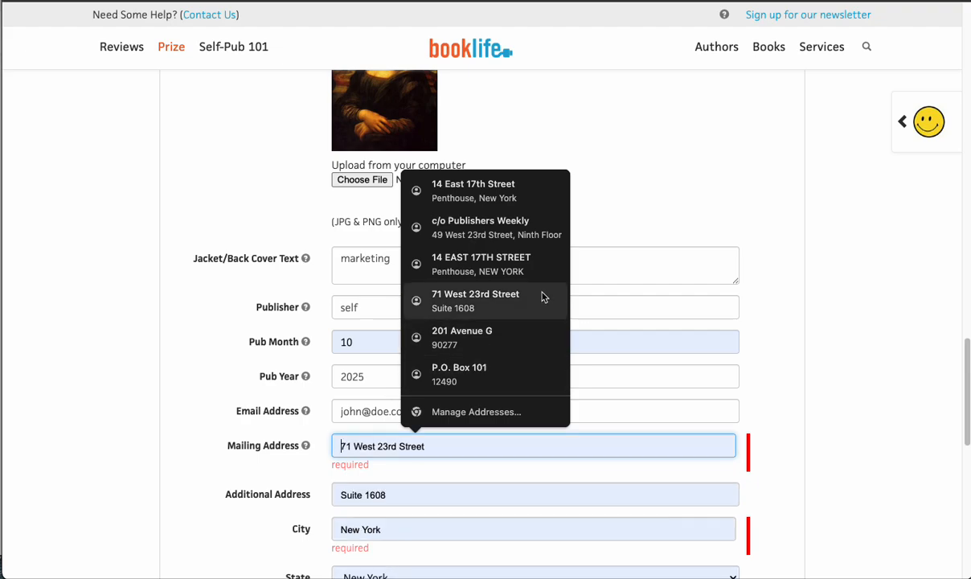
pyautogui.click(738, 222)
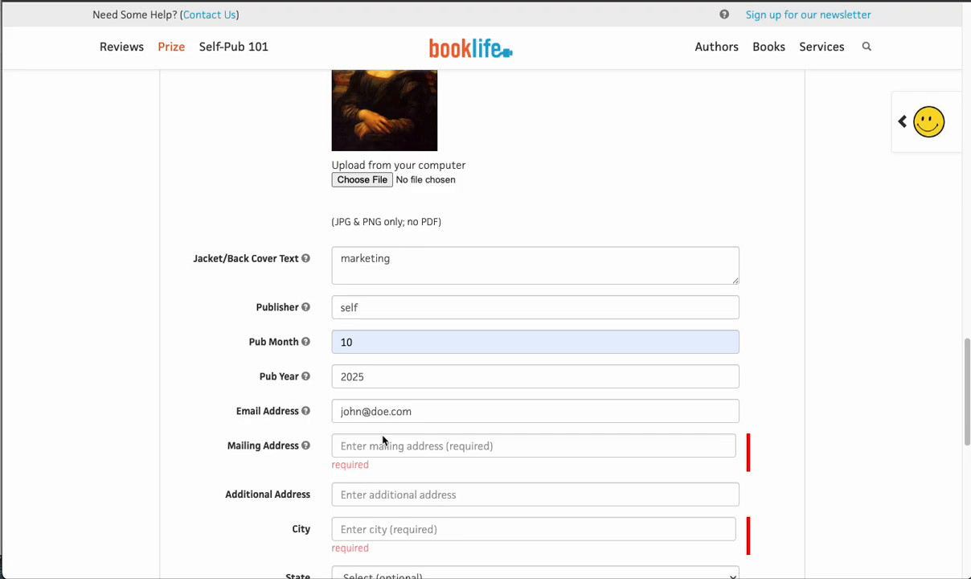
pyautogui.click(364, 453)
pyautogui.write('99')
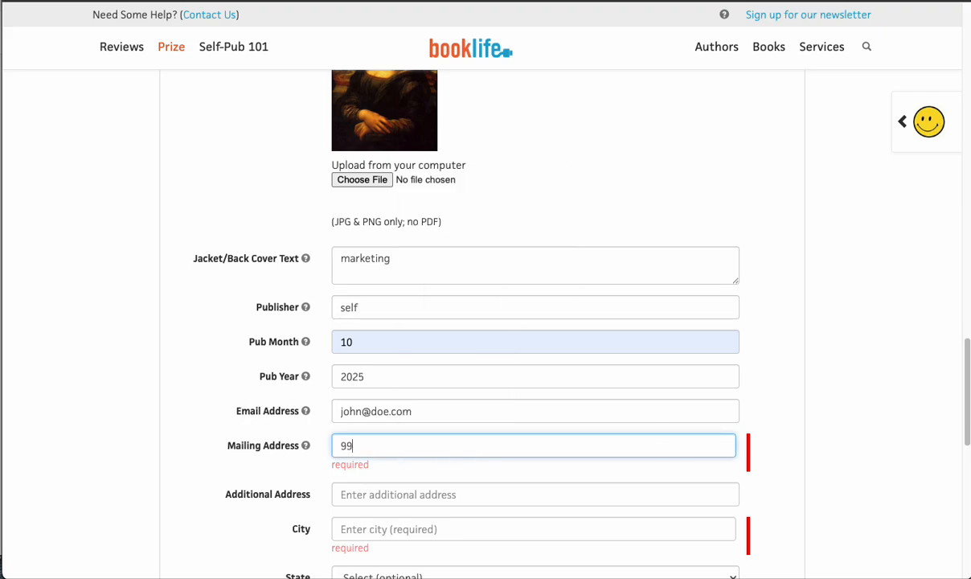
pyautogui.write('9 nautical')
pyautogui.press('BackSpace')
pyautogui.press('BackSpace')
pyautogui.press('BackSpace')
pyautogui.press('BackSpace')
pyautogui.press('BackSpace')
pyautogui.press('BackSpace')
pyautogui.press('BackSpace')
pyautogui.press('BackSpace')
pyautogui.press('BackSpace')
pyautogui.press('BackSpace')
pyautogui.write('main street')
# - Enter the city of the mailing address and select Florida as the state
pyautogui.click(383, 531)
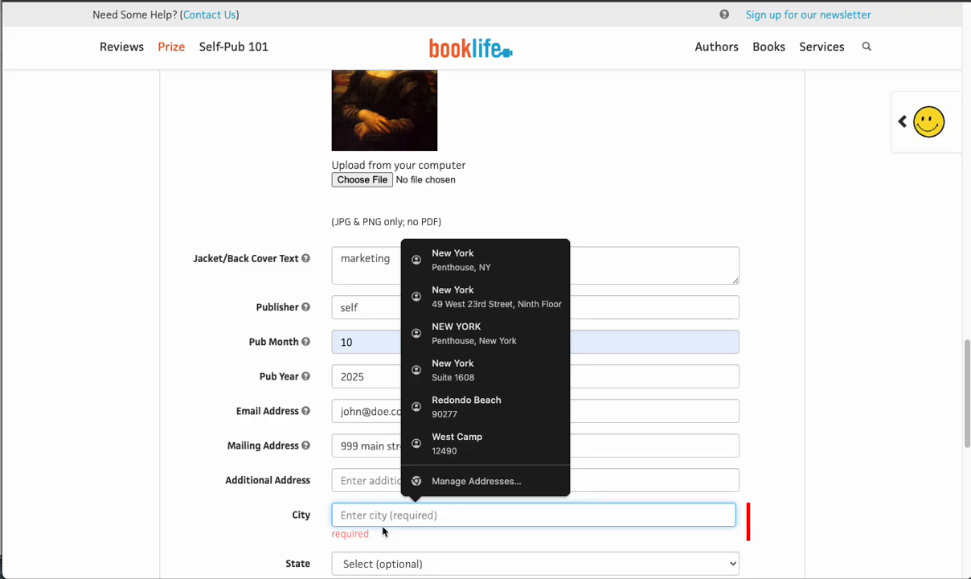
pyautogui.write('any town')
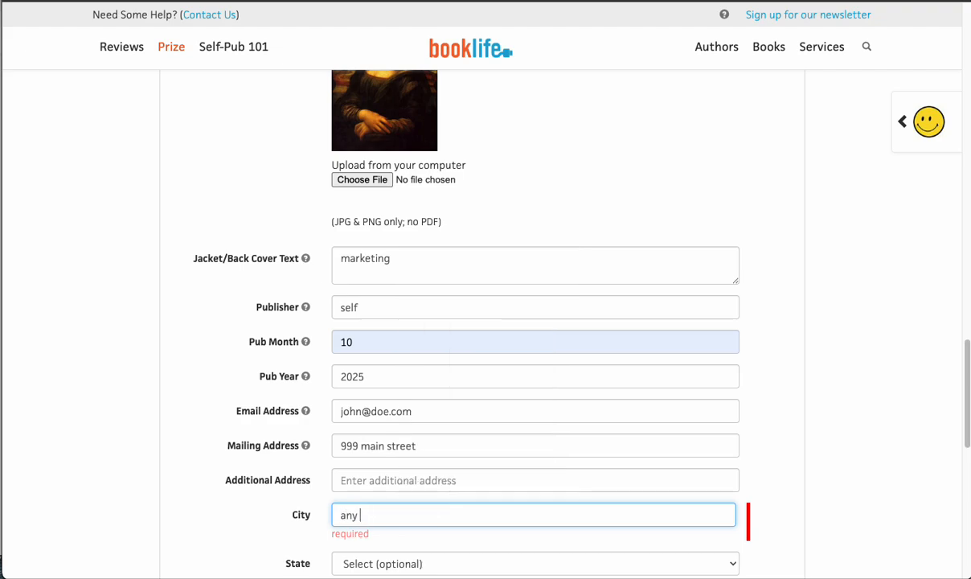
pyautogui.click(390, 564)
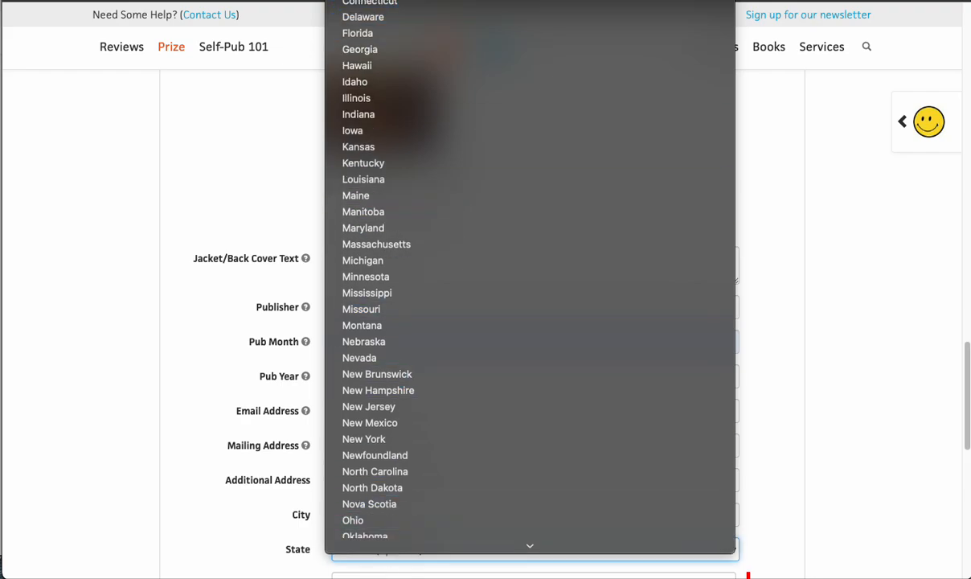
pyautogui.click(378, 34)
# - Select UNITED STATES as the country and enter the ZIP/postal code
pyautogui.scroll(-4, 572, 309)
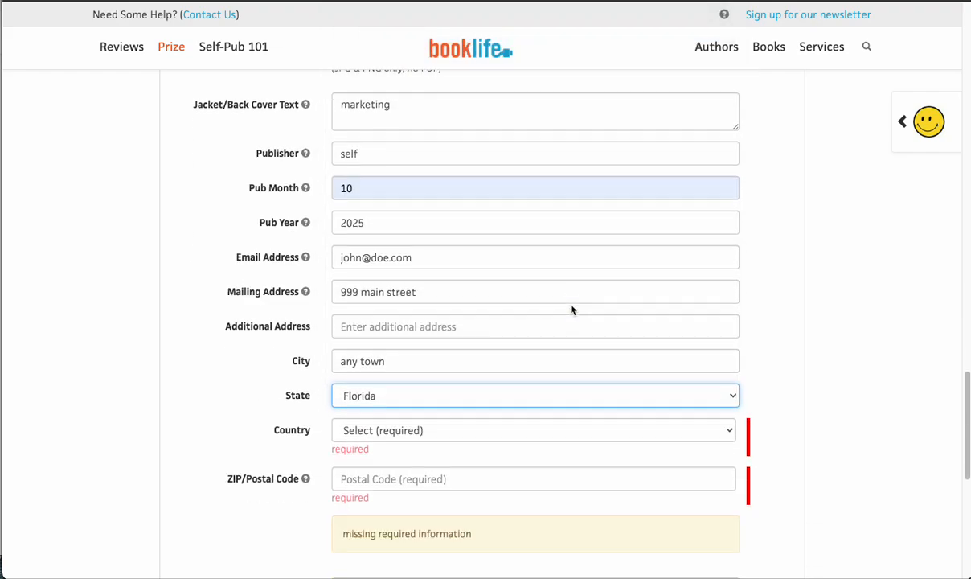
pyautogui.click(462, 255)
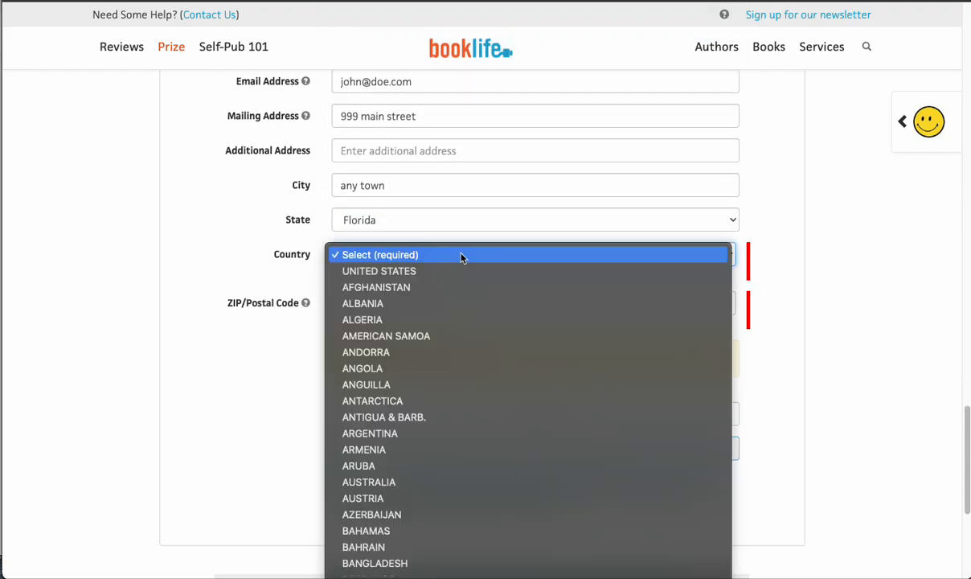
pyautogui.click(445, 270)
pyautogui.click(433, 288)
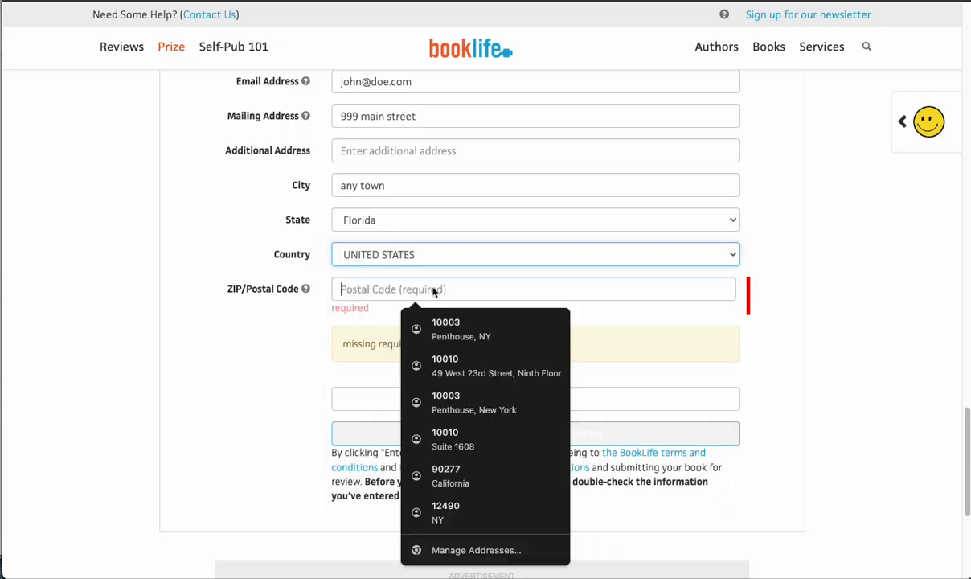
pyautogui.write('10003')
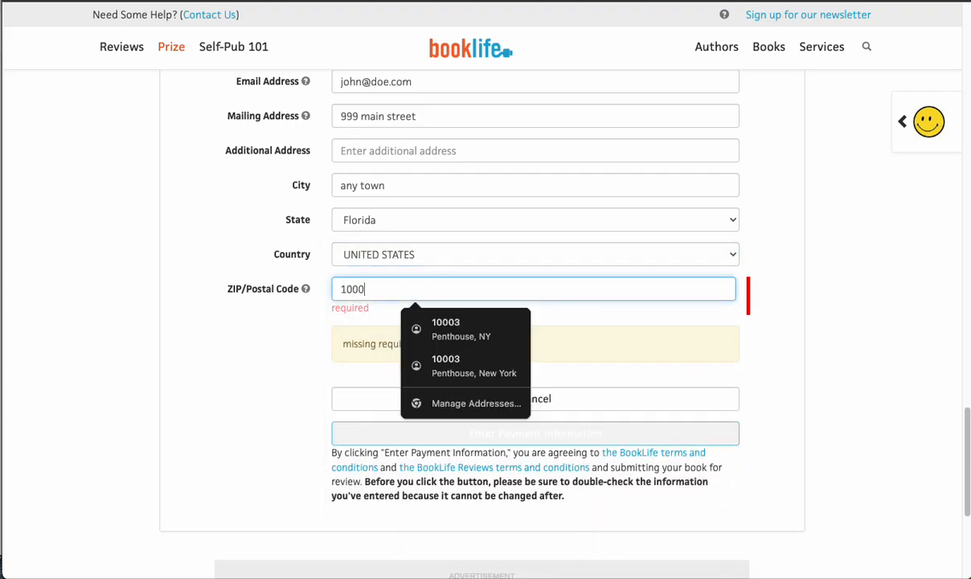
pyautogui.click(847, 283)
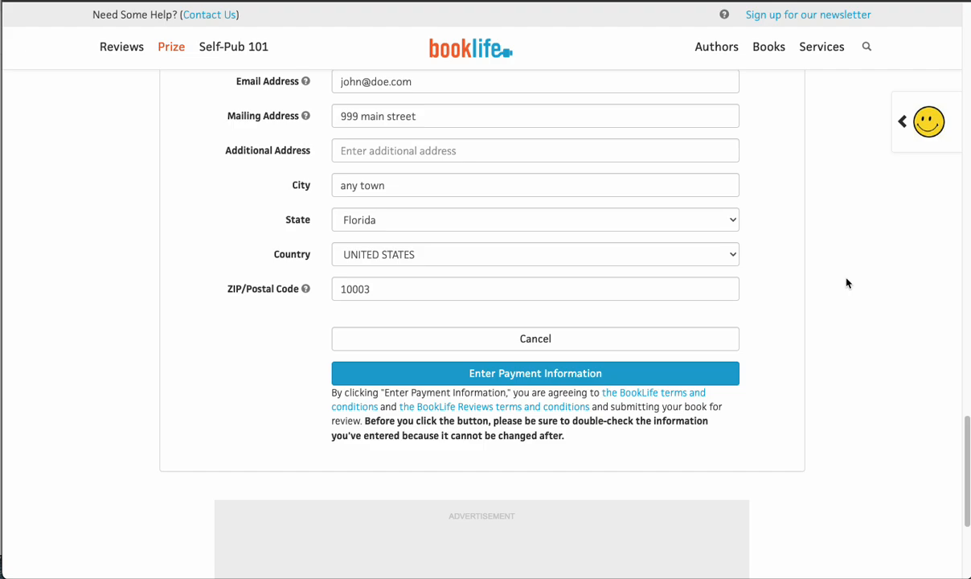
# - Open the payment form for the review order, and close it without entering card details
pyautogui.click(549, 378)
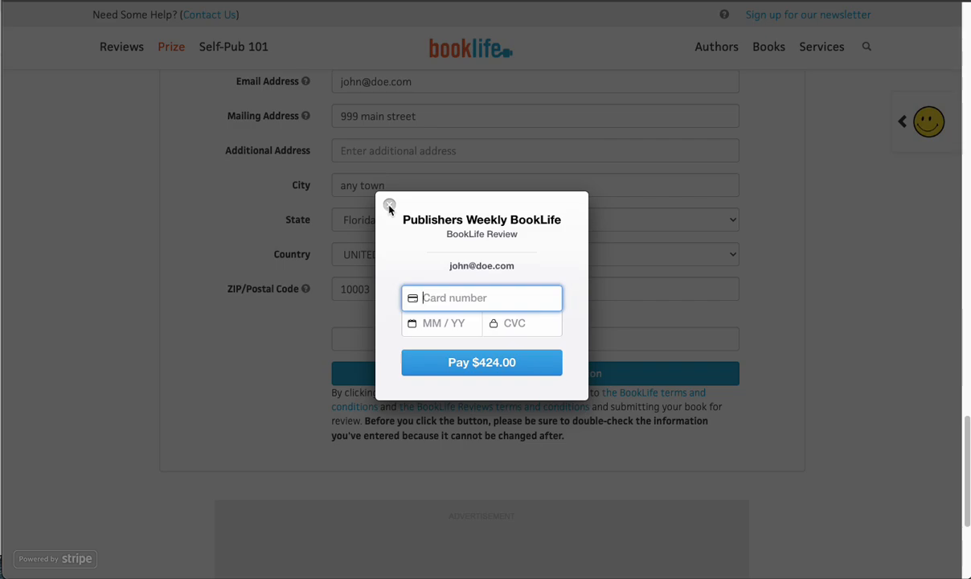
pyautogui.click(389, 206)
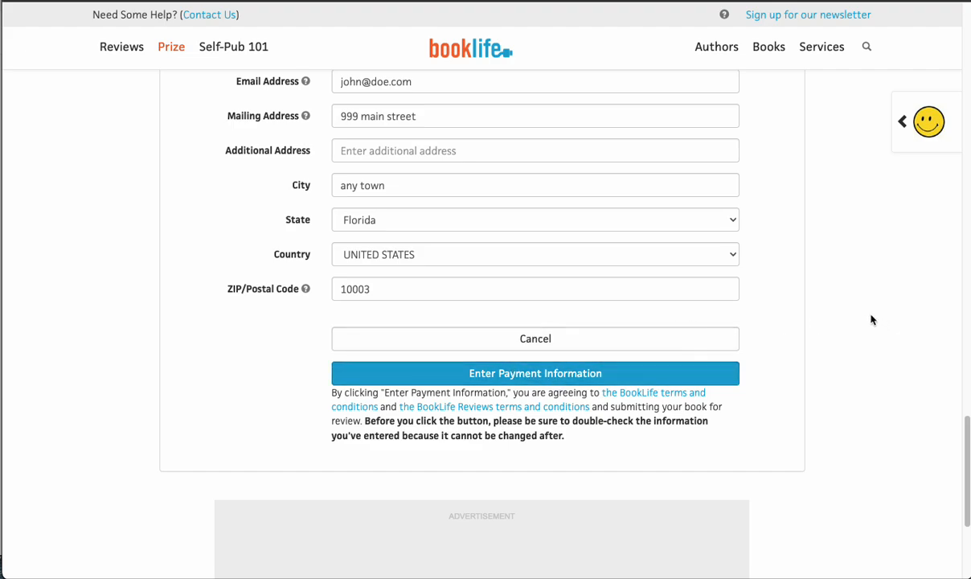
# - Clear the publication year in the review order form and try to proceed to the payment information
pyautogui.scroll(1, 867, 319)
pyautogui.scroll(4, 868, 319)
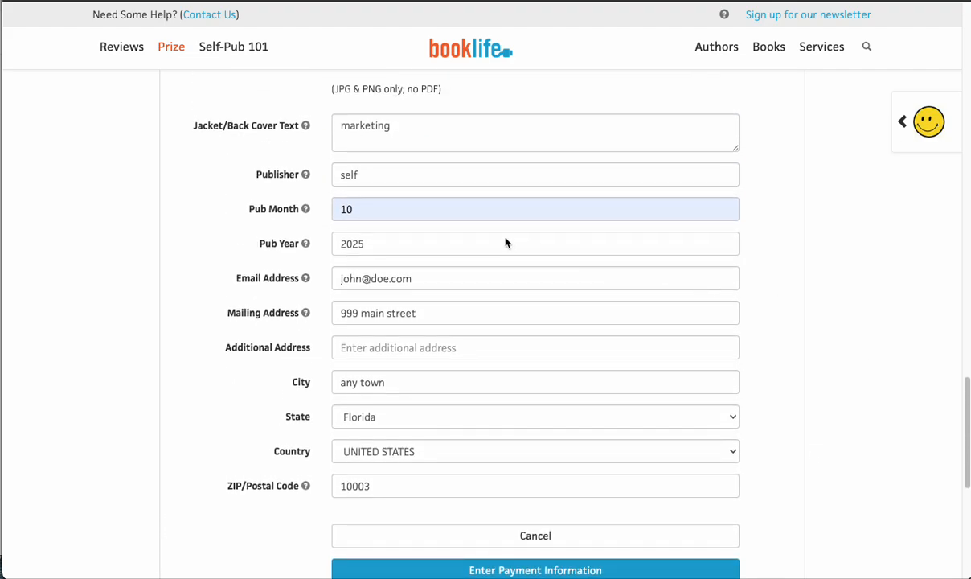
pyautogui.doubleClick(429, 245)
pyautogui.press('BackSpace')
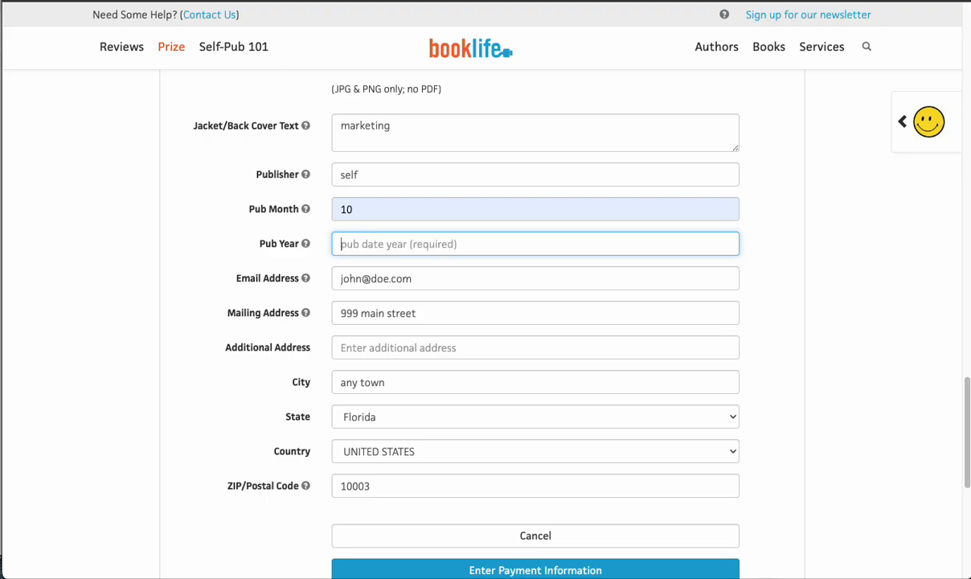
pyautogui.click(834, 366)
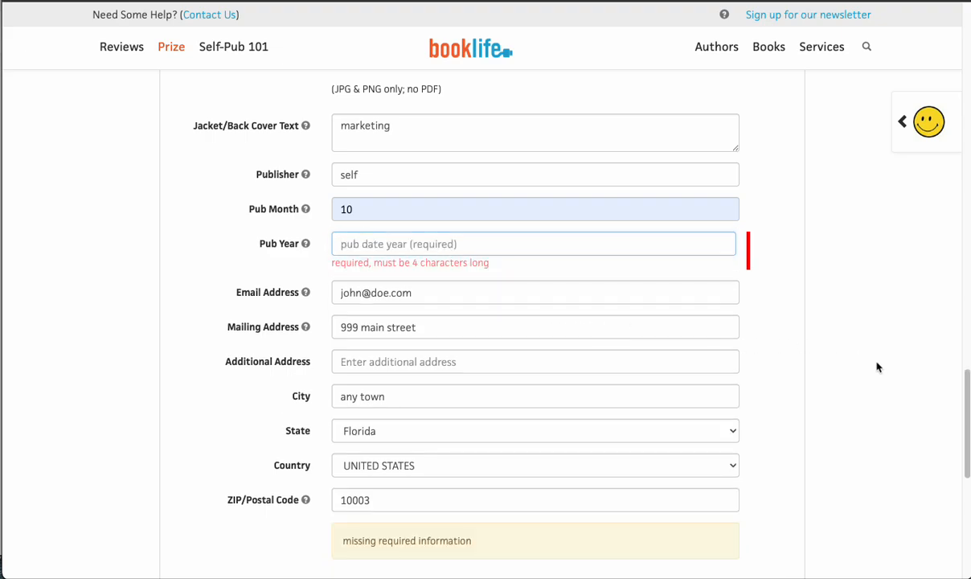
pyautogui.scroll(-4, 797, 360)
pyautogui.scroll(-1, 798, 361)
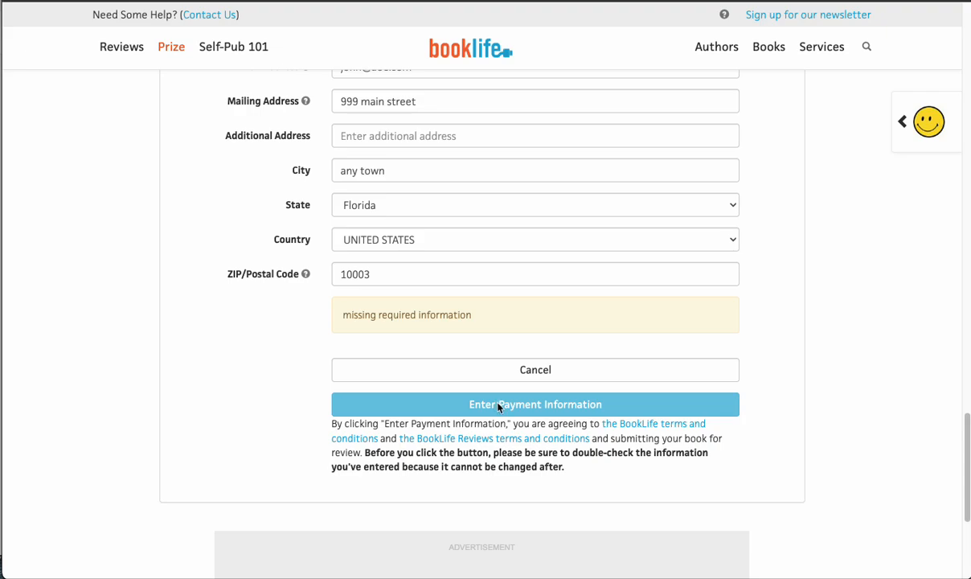
pyautogui.click(498, 405)
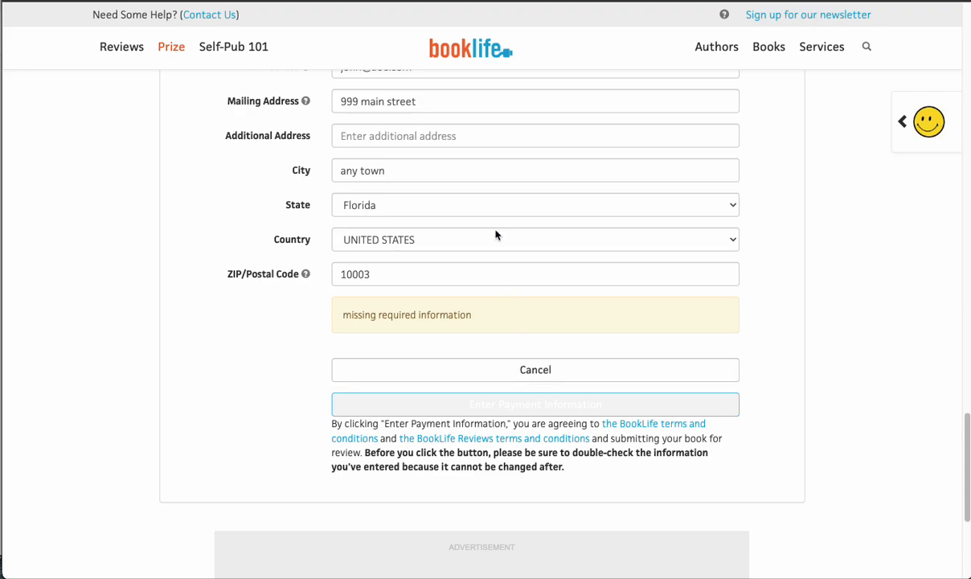
# - Enter 2025 as the publication year in the review order form
pyautogui.scroll(3, 496, 234)
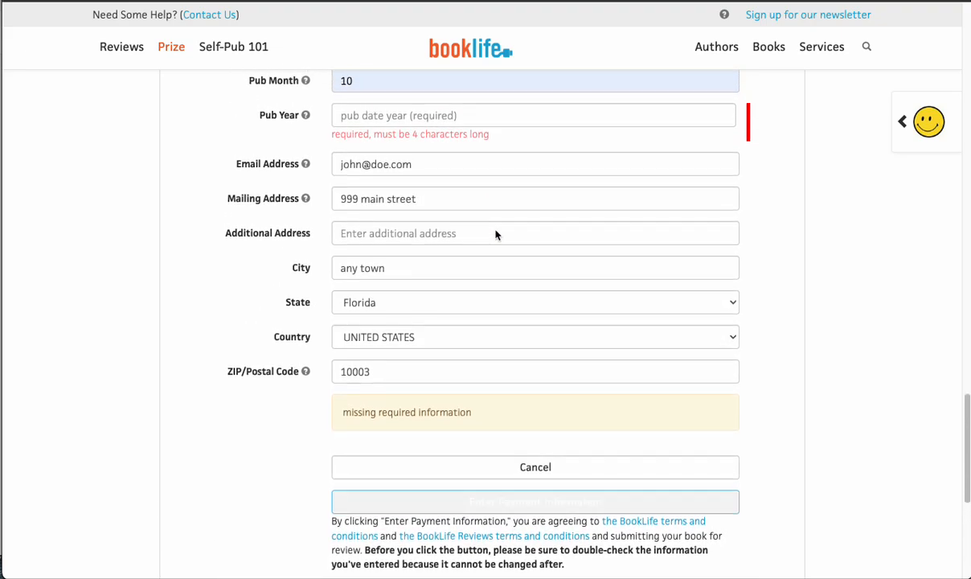
pyautogui.scroll(2, 495, 235)
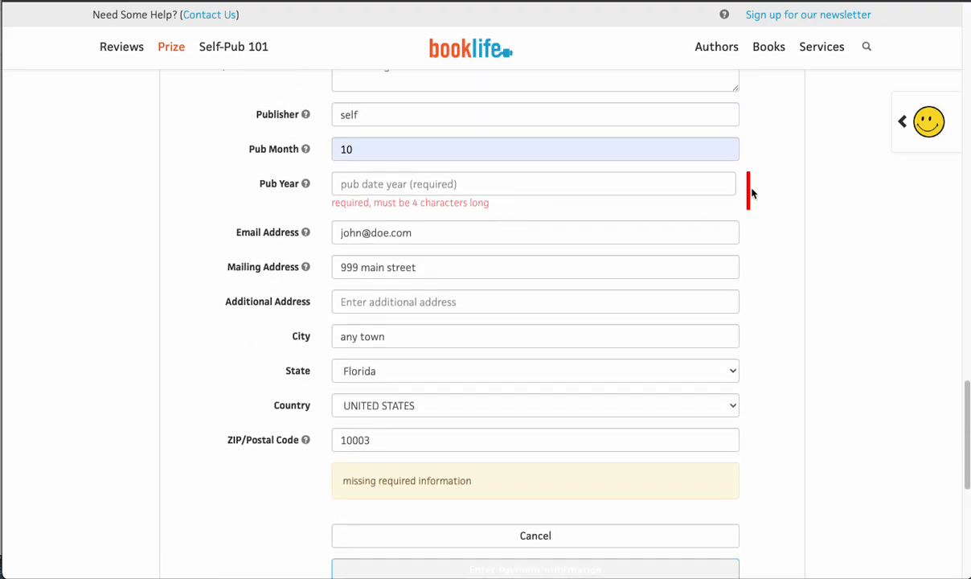
pyautogui.click(388, 187)
pyautogui.write('2')
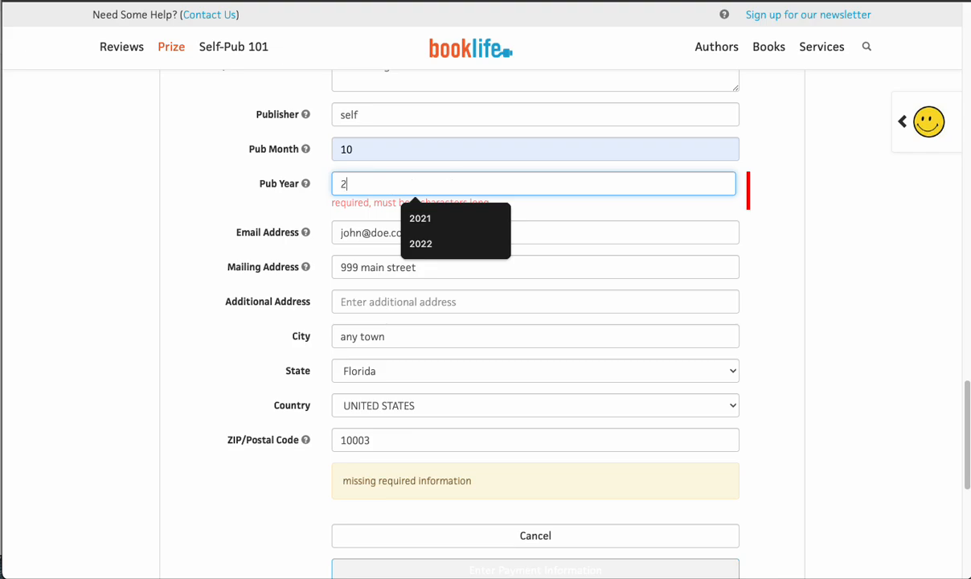
pyautogui.write('02')
pyautogui.click(732, 250)
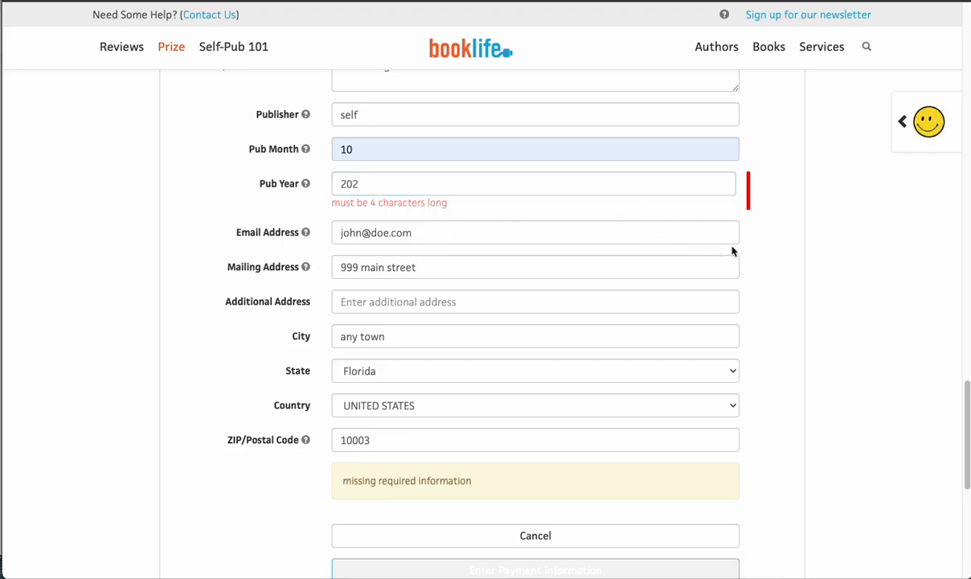
pyautogui.click(372, 188)
pyautogui.write('5')
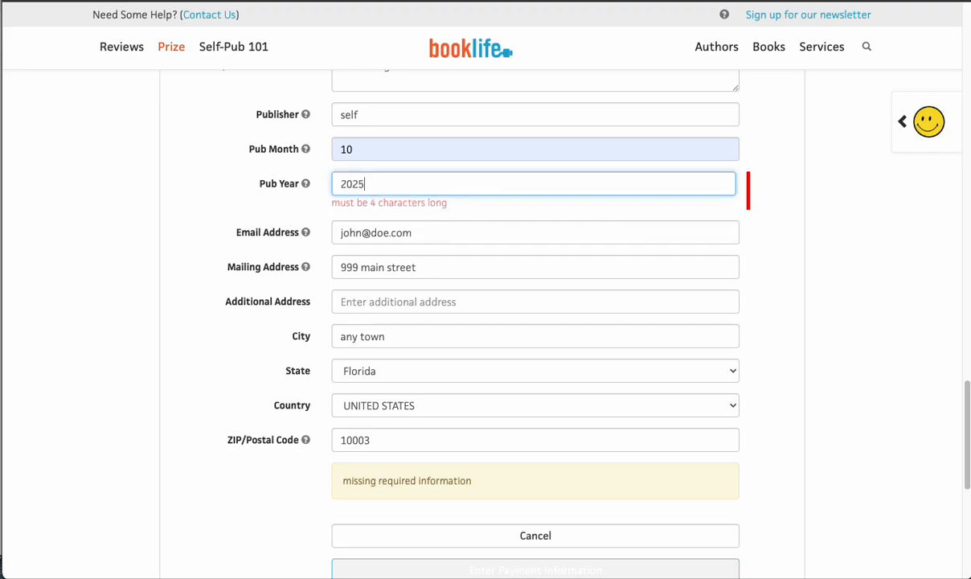
pyautogui.click(464, 216)
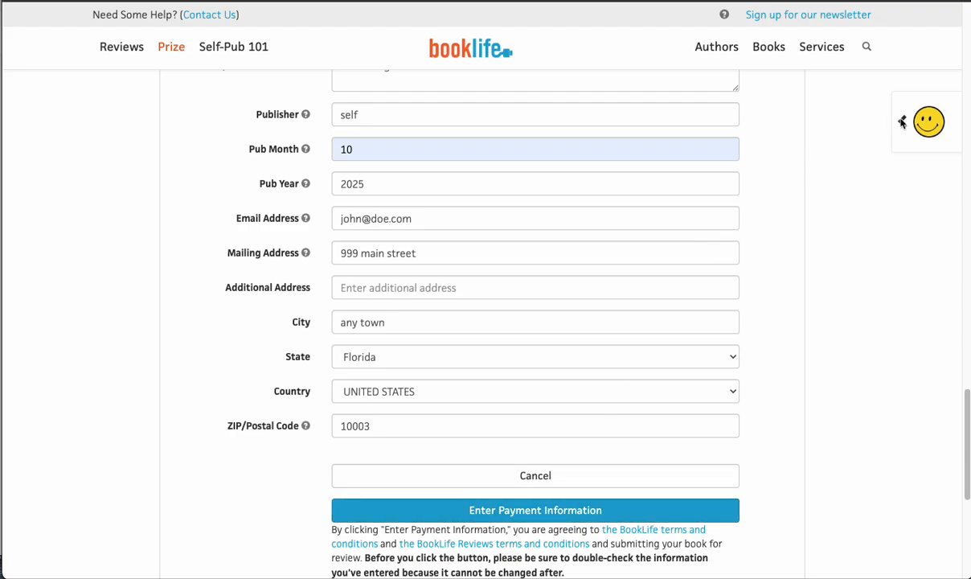
# - Leave the review order form by opening the Mona Liza project page from the account's project list
pyautogui.scroll(20, 902, 122)
pyautogui.scroll(3, 902, 122)
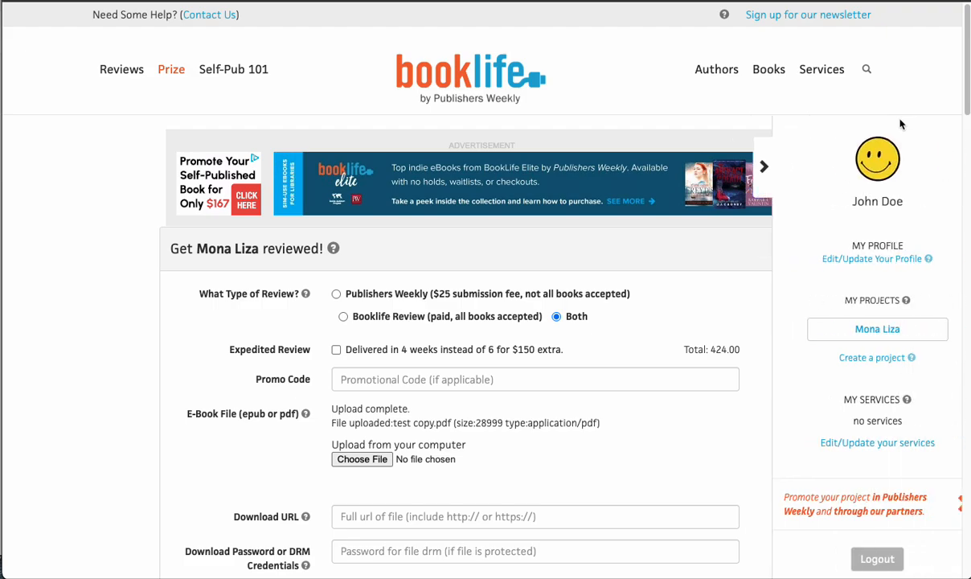
pyautogui.click(841, 330)
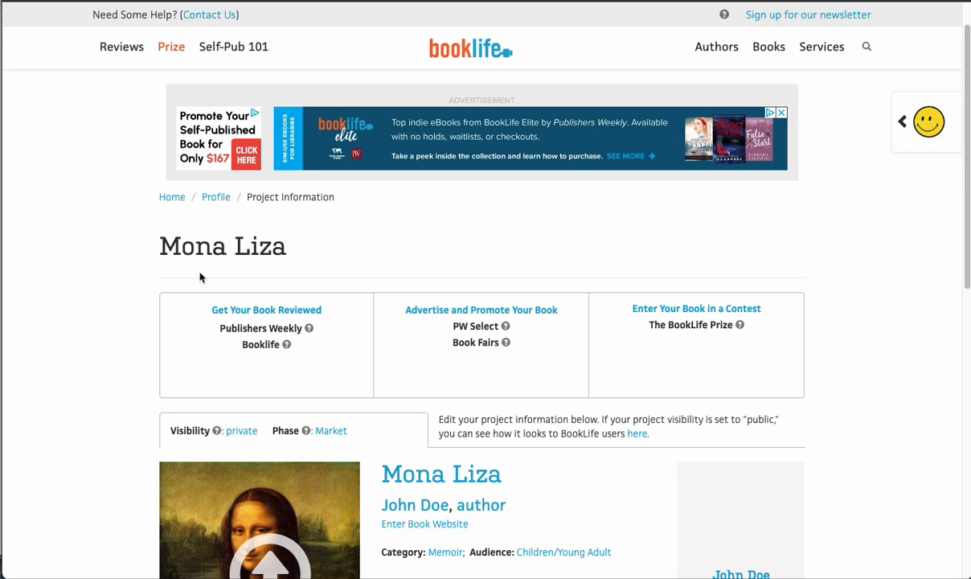
# - Examine the review, promotion and contest options and the project details on the Mona Liza project page
pyautogui.click(233, 341)
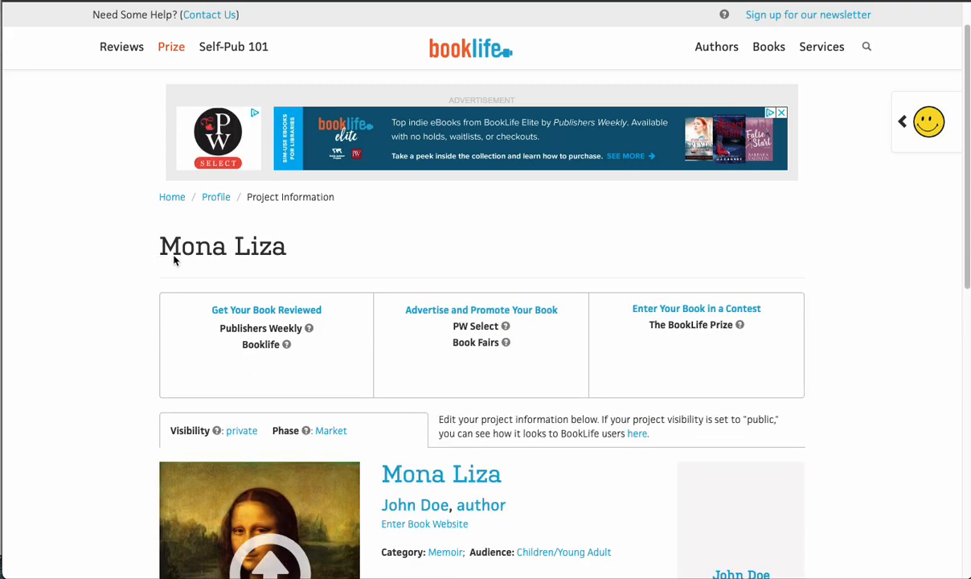
pyautogui.moveTo(271, 333)
pyautogui.scroll(-1, 405, 258)
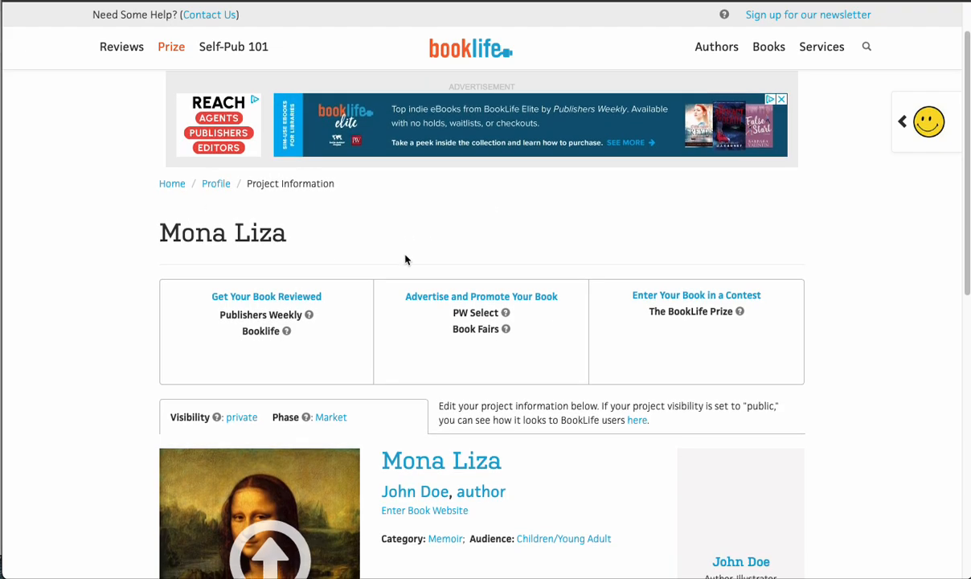
pyautogui.scroll(-5, 405, 258)
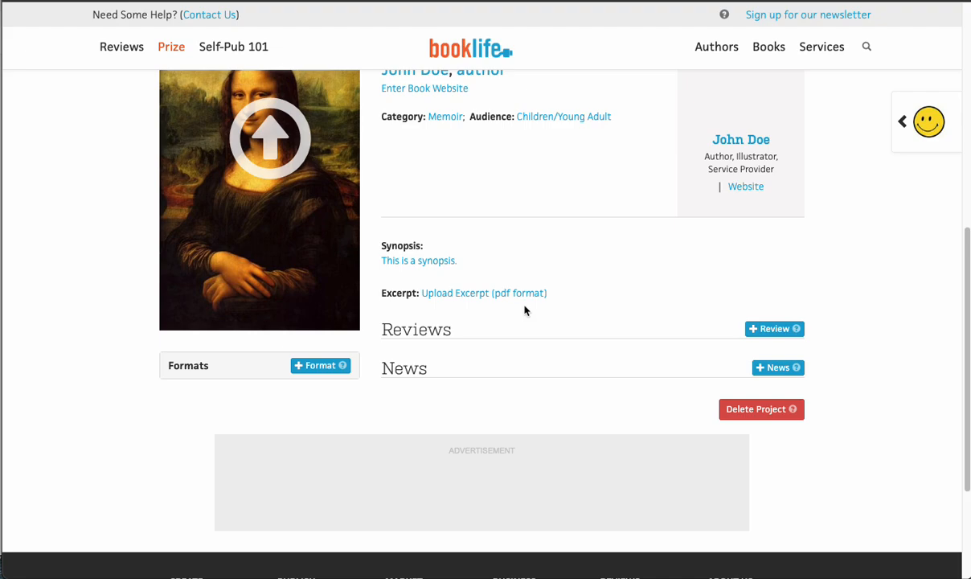
pyautogui.scroll(6, 524, 311)
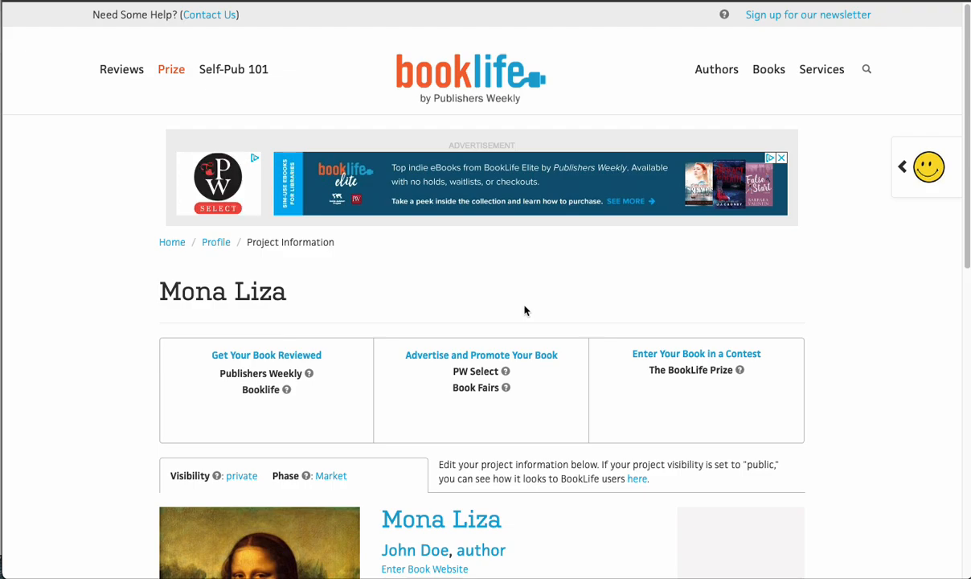
pyautogui.scroll(-5, 524, 310)
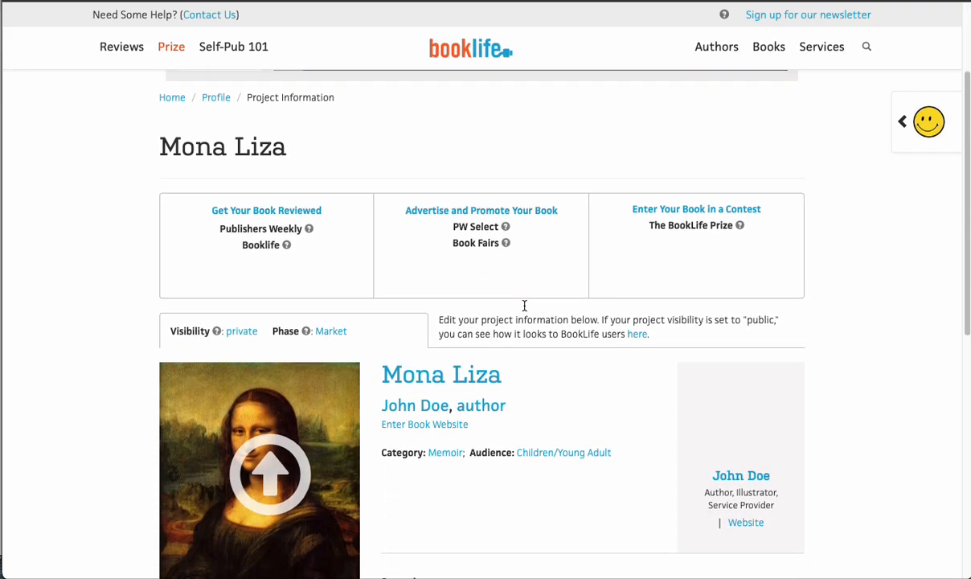